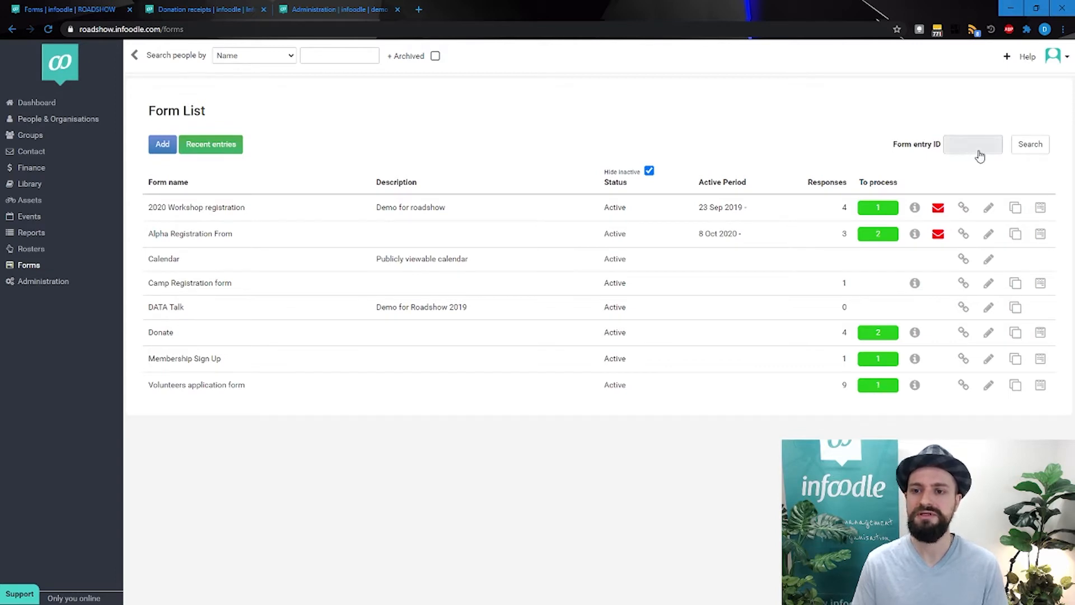
Add a new form and name it "Update My Details"
mouse_move(914, 216)
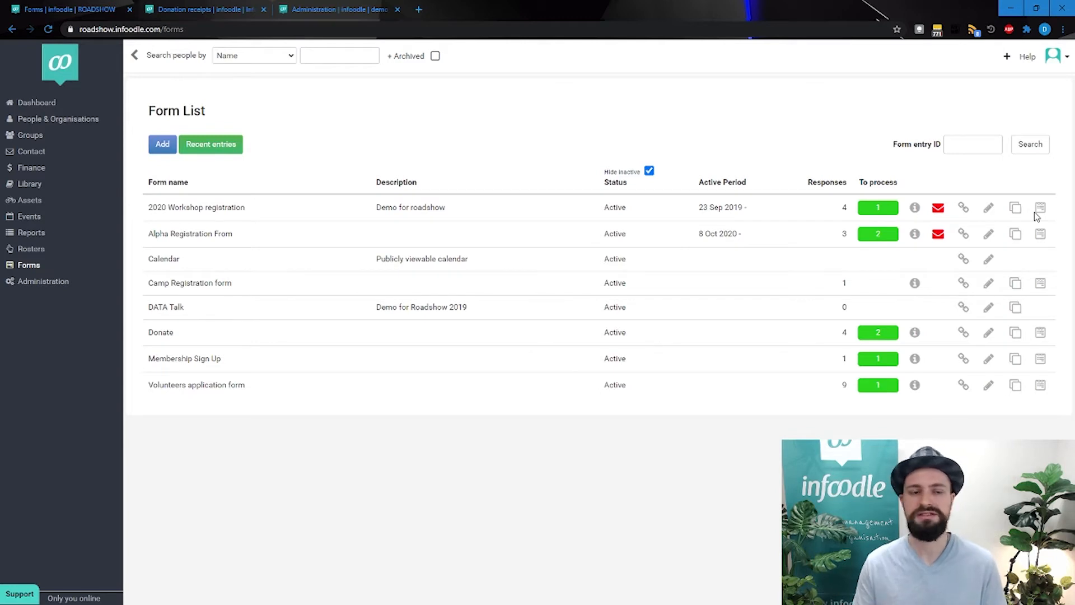
left_click(164, 147)
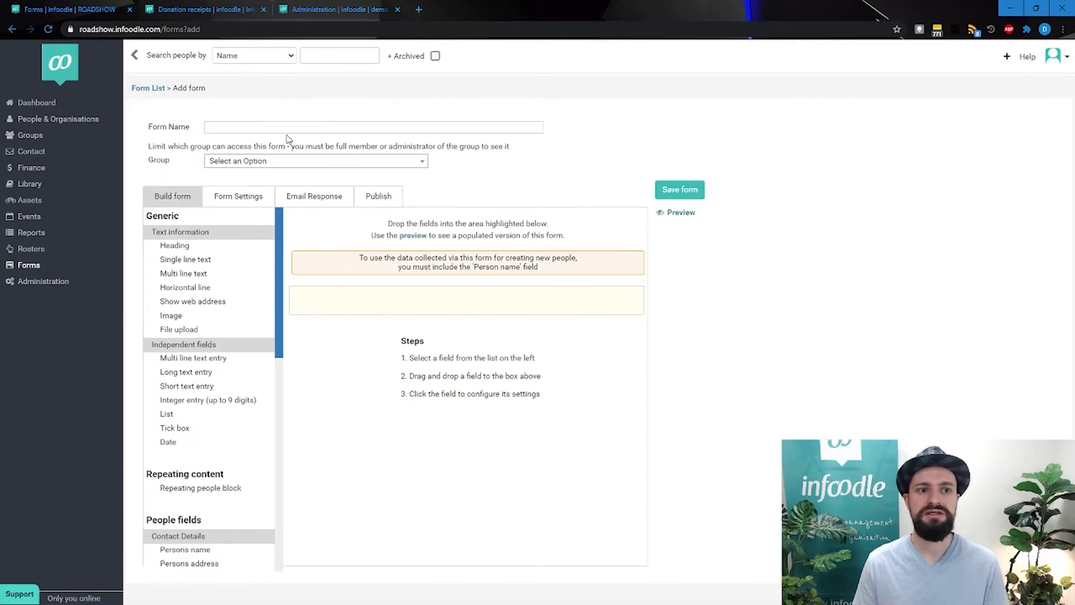
left_click(222, 130)
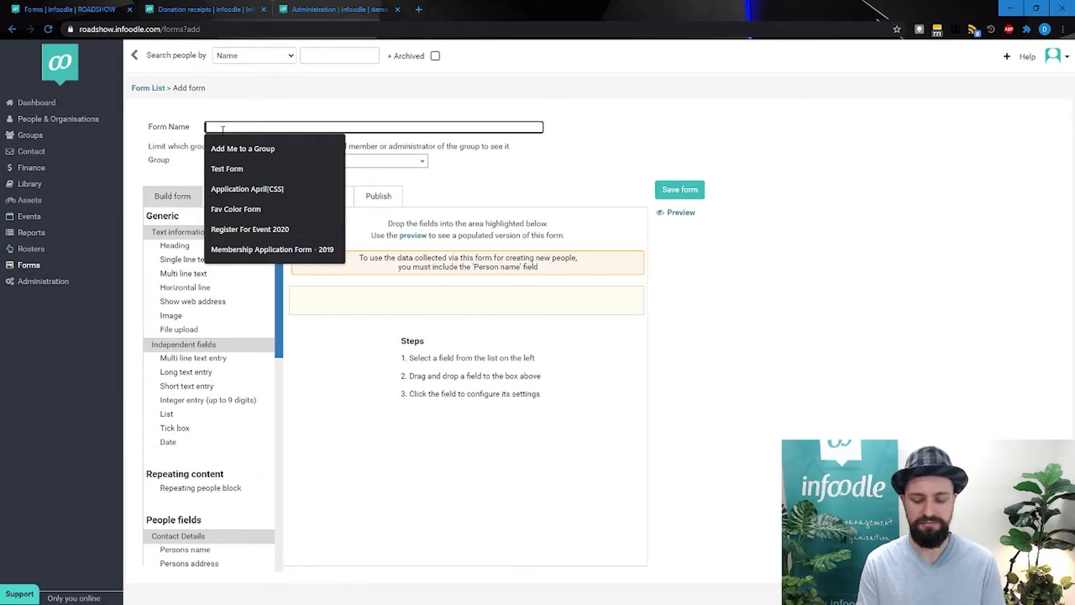
type("Update")
key("Down")
key("Return")
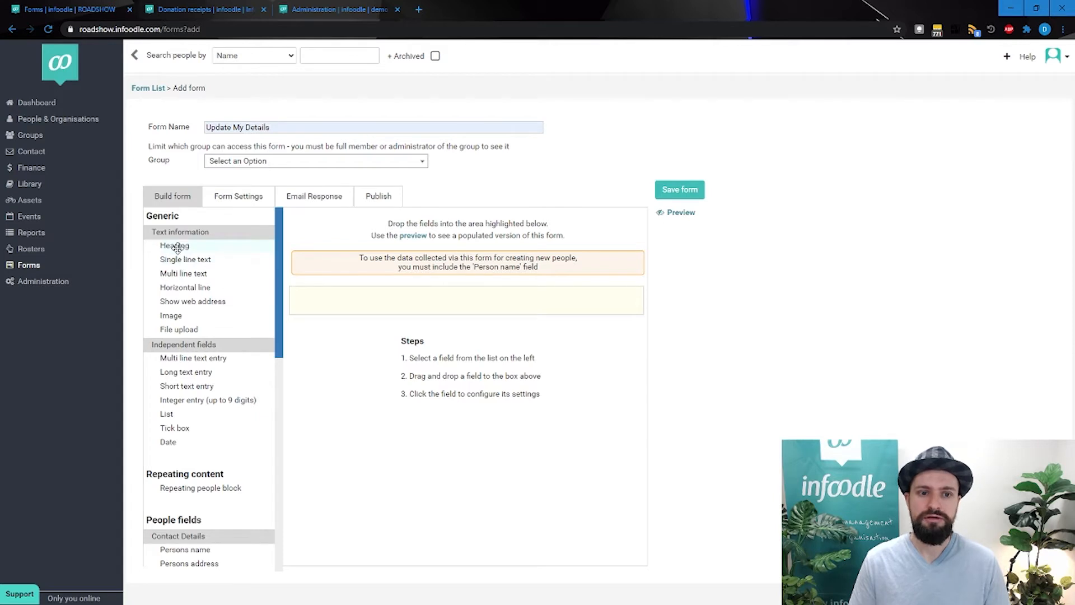
Add a Heading element to the form and set its text to "Update your details"
left_click_drag(176, 244, 442, 312)
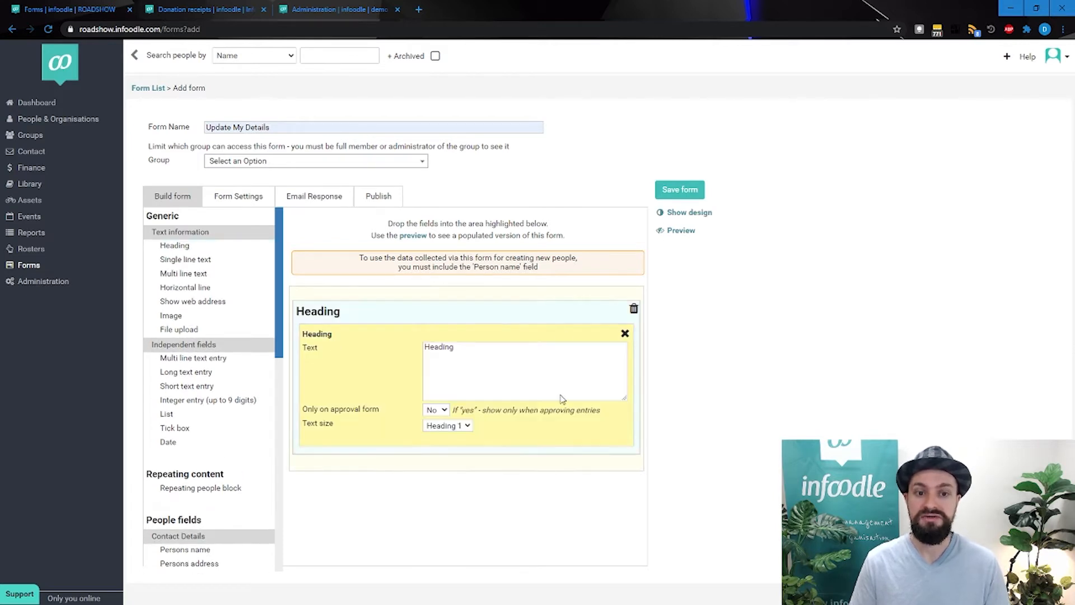
left_click(541, 356)
type("Update")
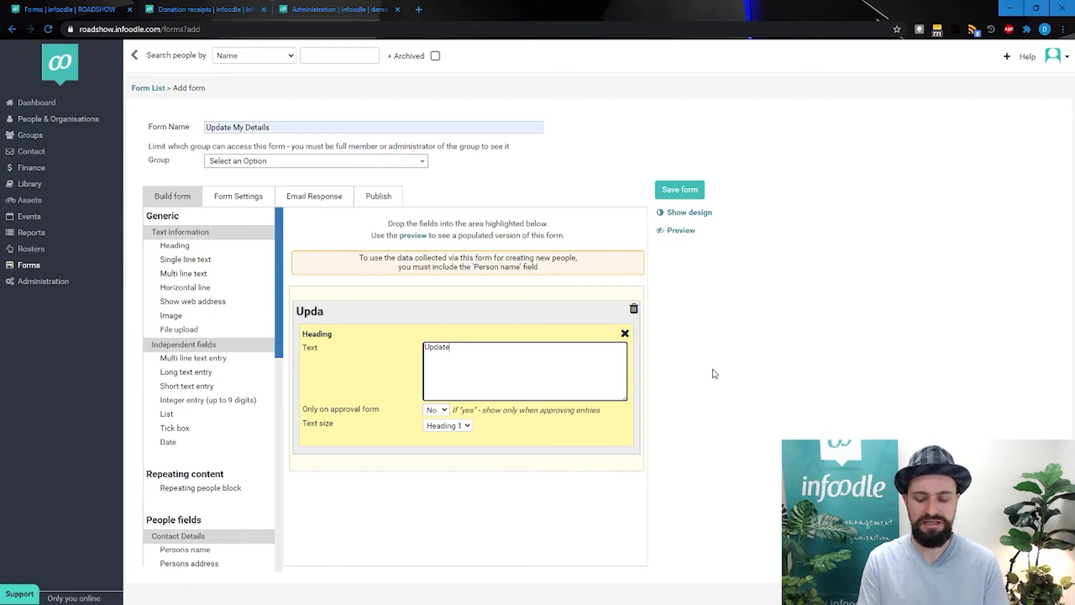
type(" your details")
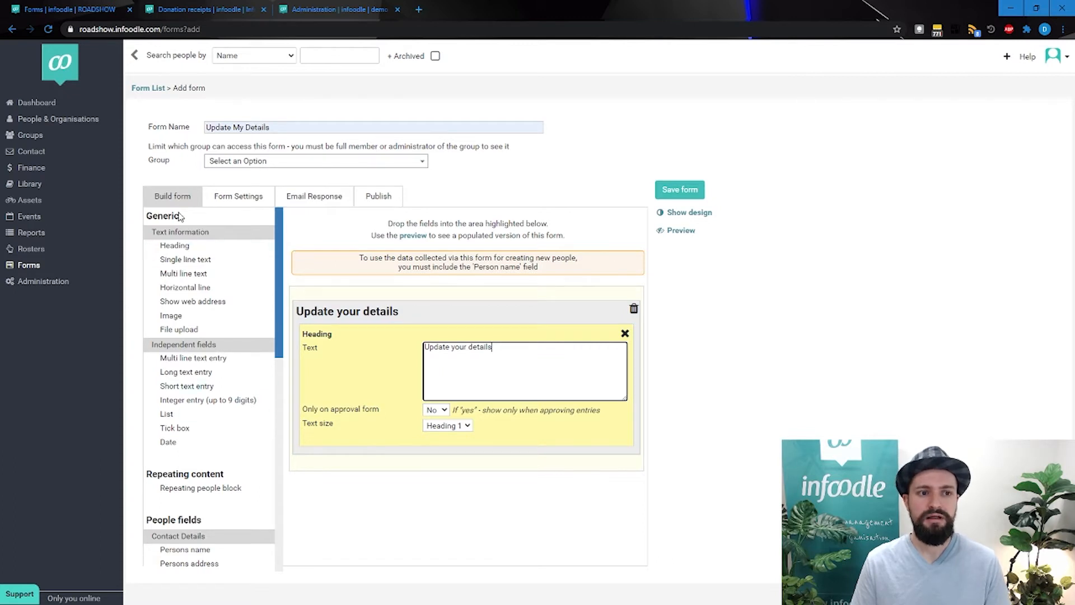
Review the generic and people fields available, and look up a person's record by name in a duplicate browser tab
left_click_drag(147, 215, 192, 218)
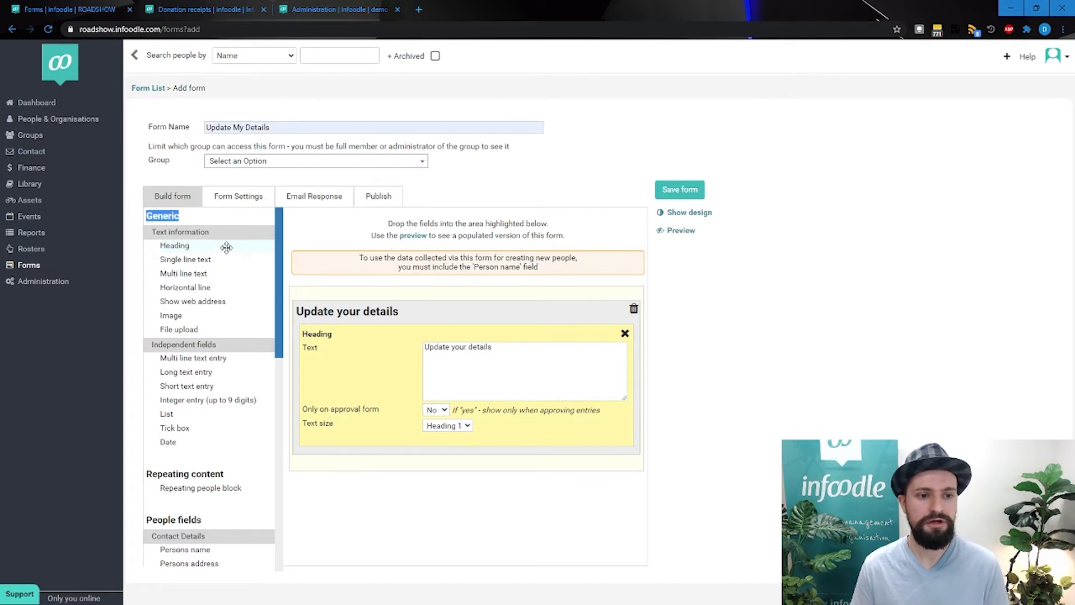
scroll(231, 257, "down", 4)
scroll(234, 262, "down", 1)
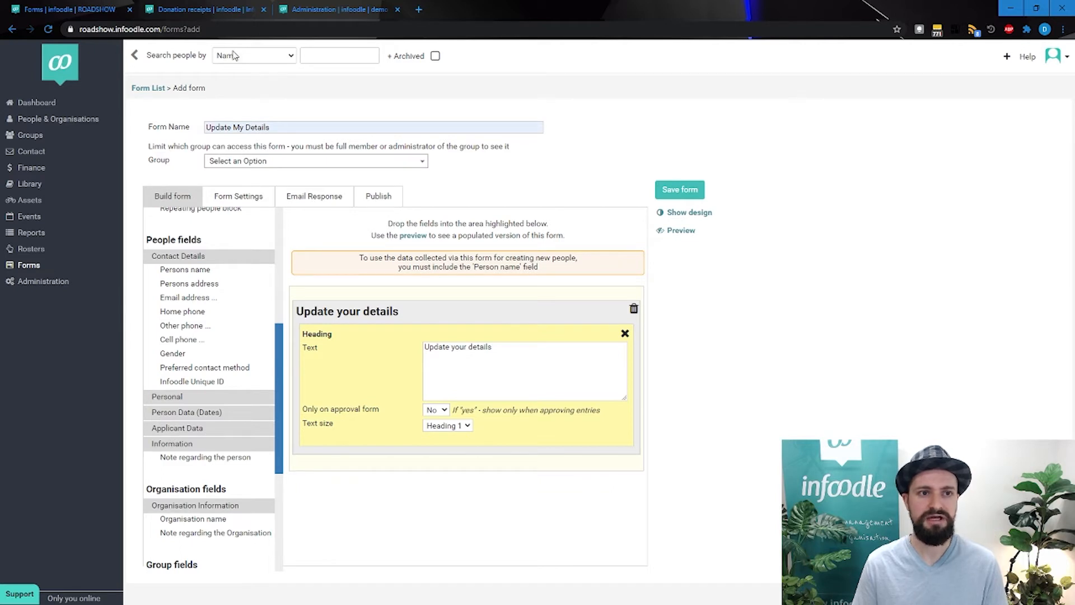
right_click(108, 12)
left_click(149, 76)
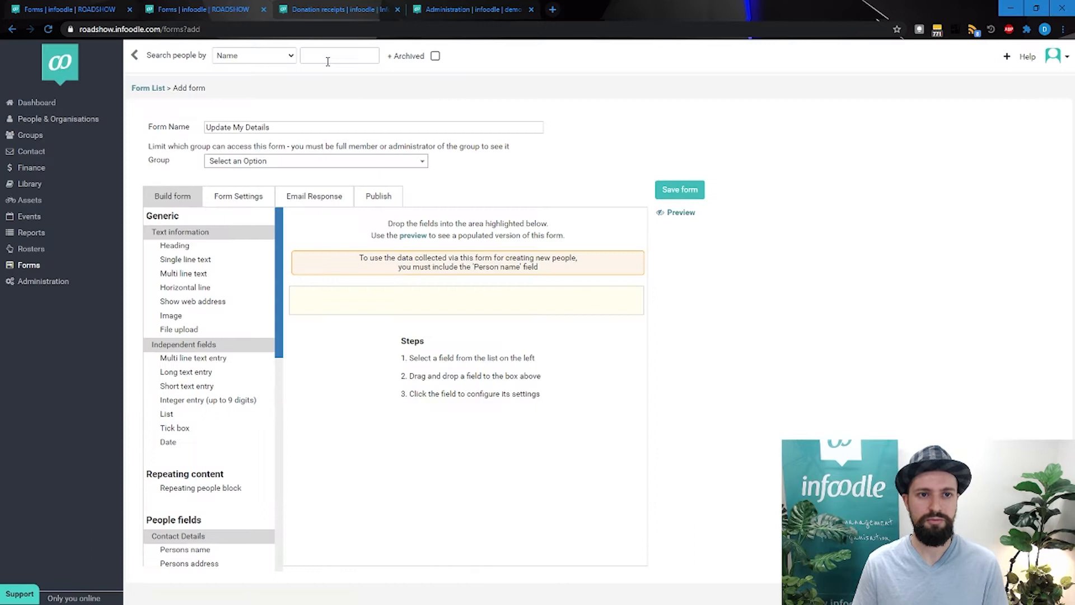
left_click(328, 60)
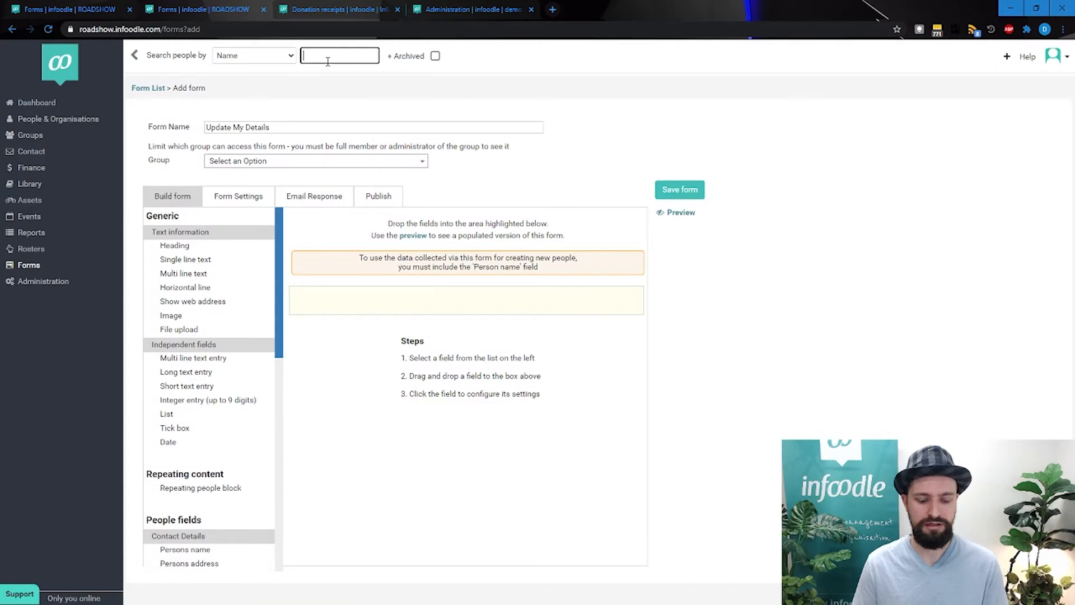
type("dab")
key("BackSpace")
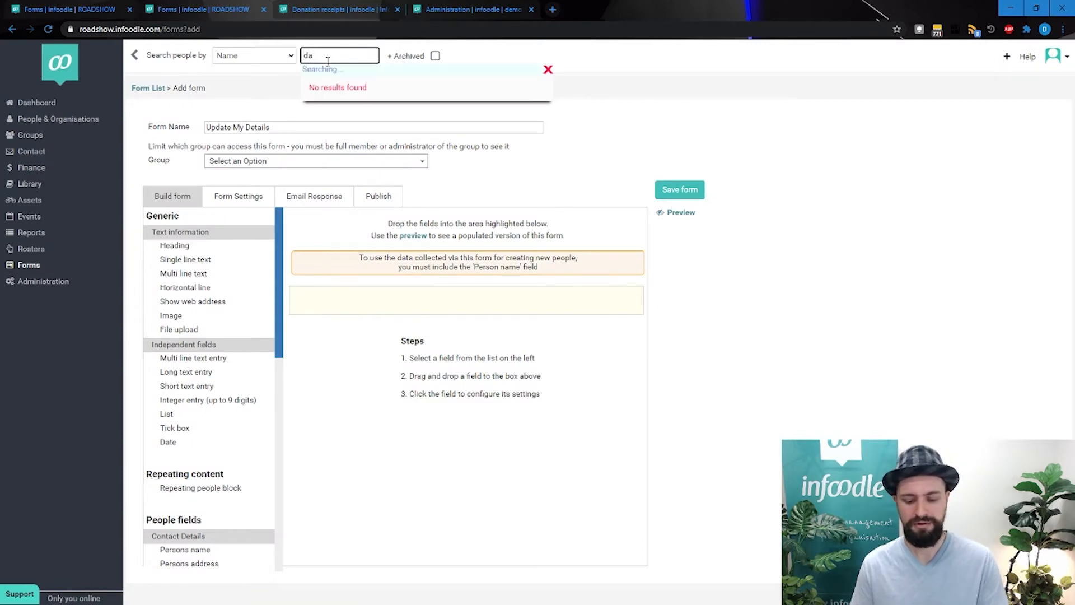
type("n")
left_click(338, 88)
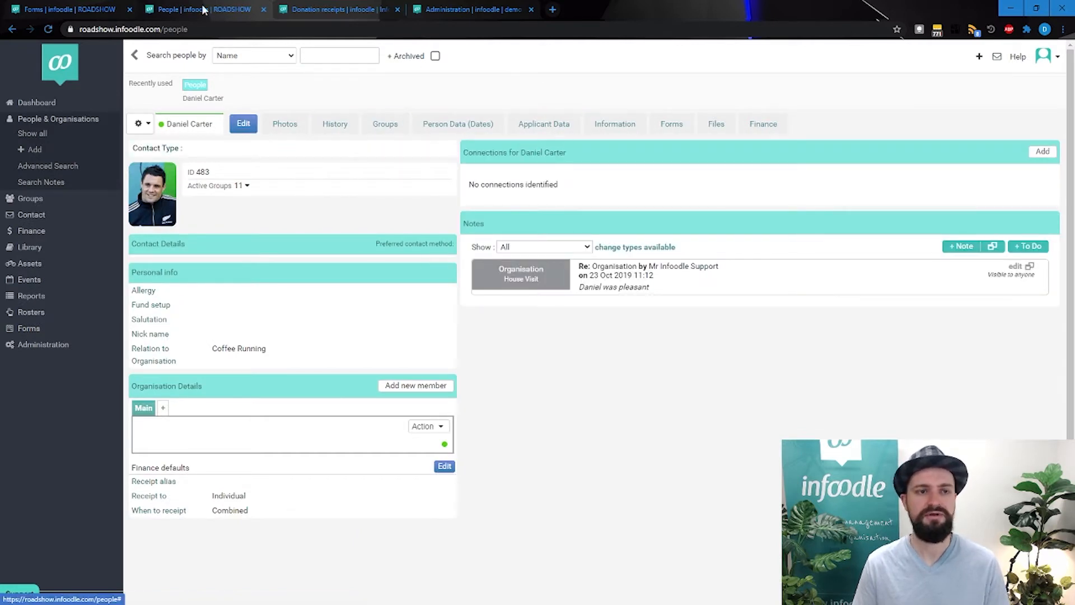
Return to the form being built and add the Allergy personal field below the heading
left_click(79, 11)
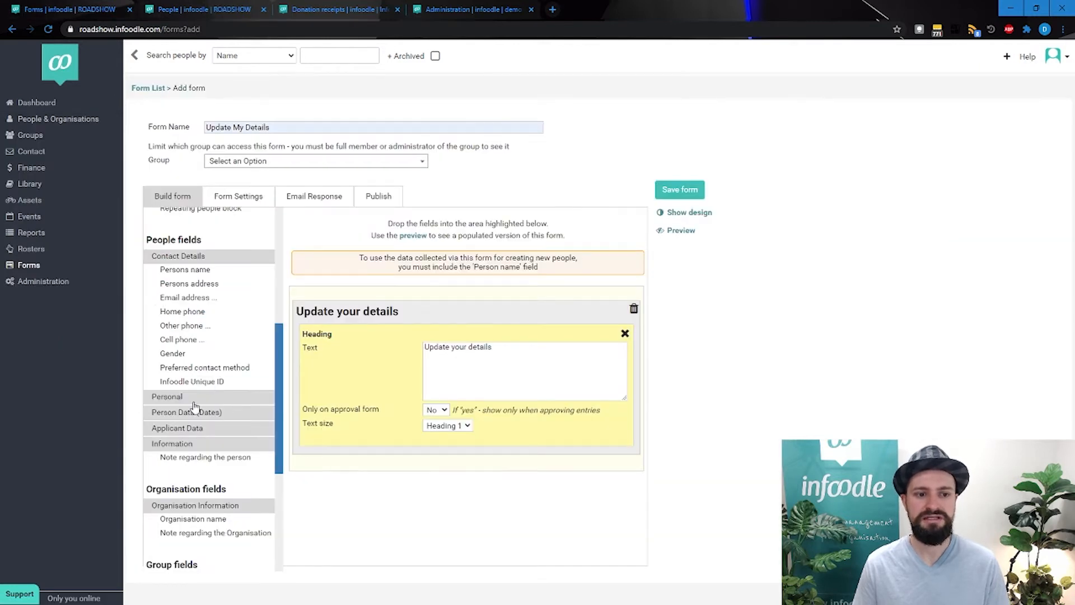
left_click(174, 400)
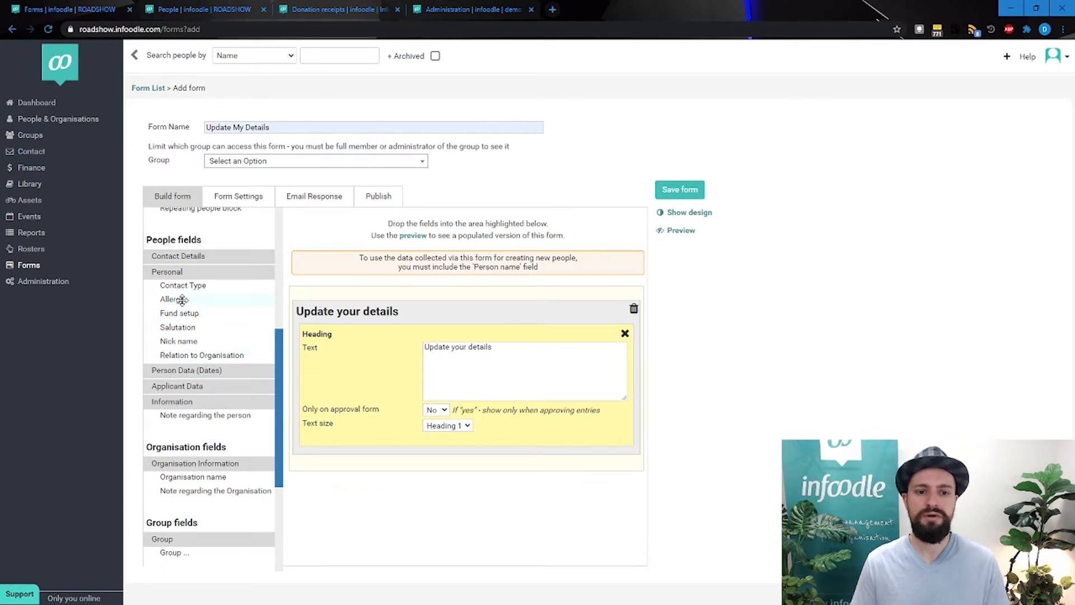
left_click_drag(178, 300, 358, 468)
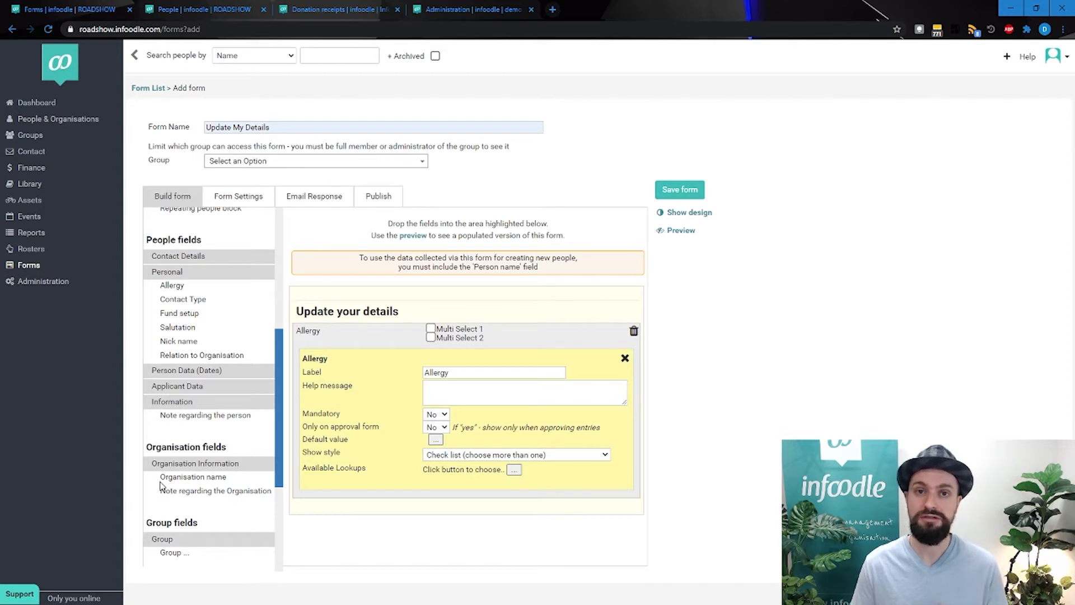
Open the training page of infoodle.com in a new browser tab and choose Forms Training in the booking form
scroll(230, 473, "down", 2)
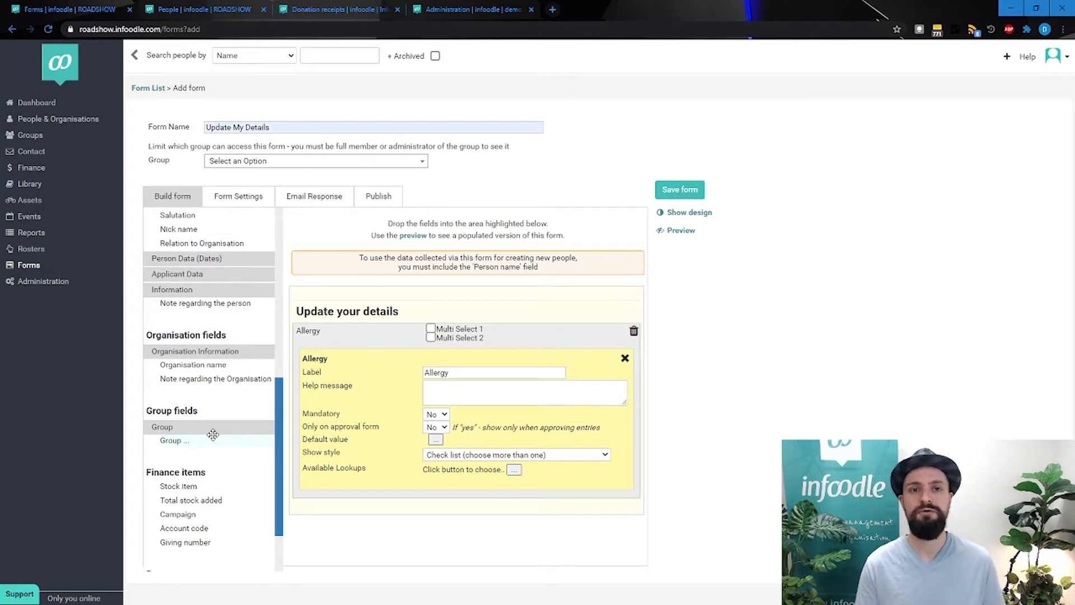
left_click(552, 9)
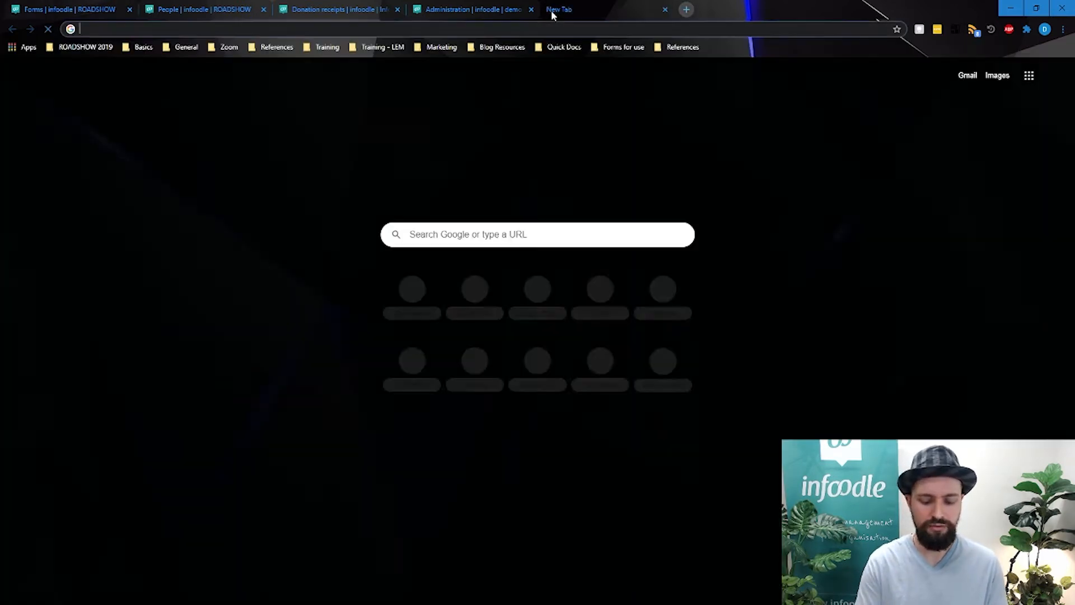
type("infoodle.com")
key("Return")
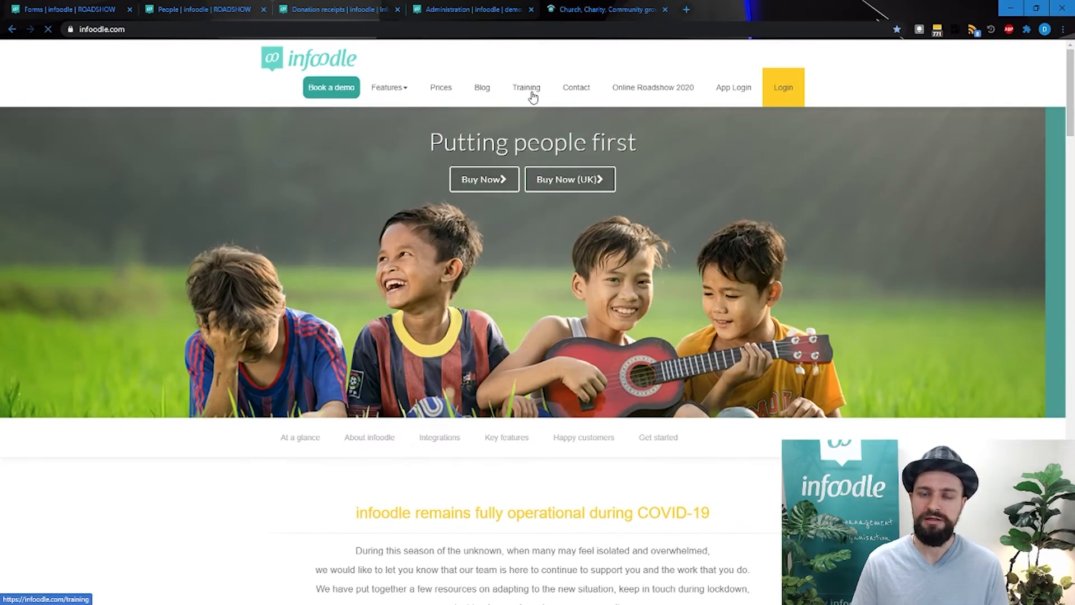
left_click(530, 89)
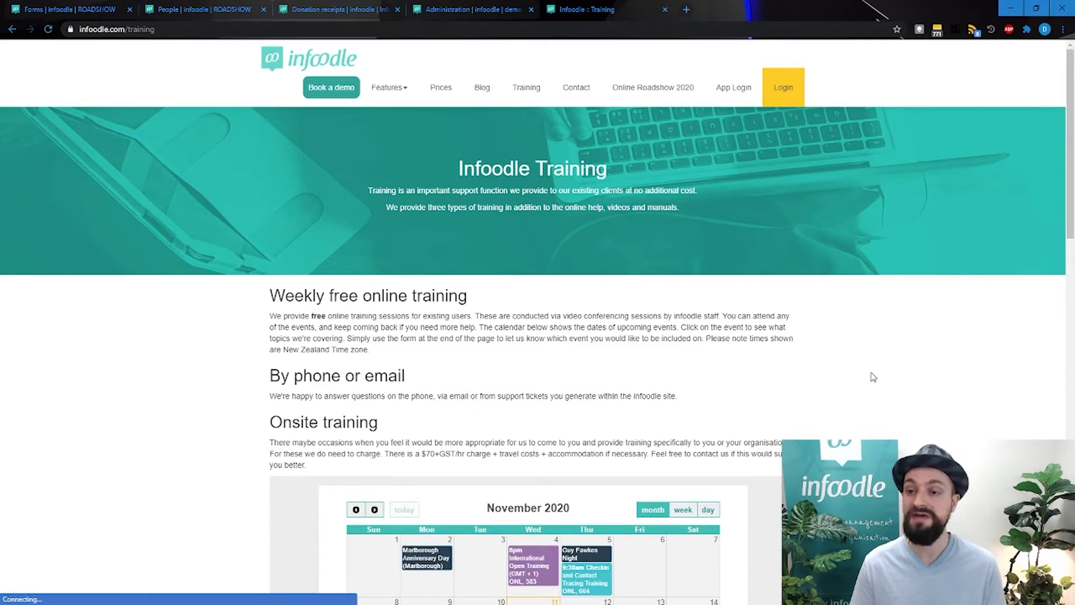
scroll(872, 376, "down", 15)
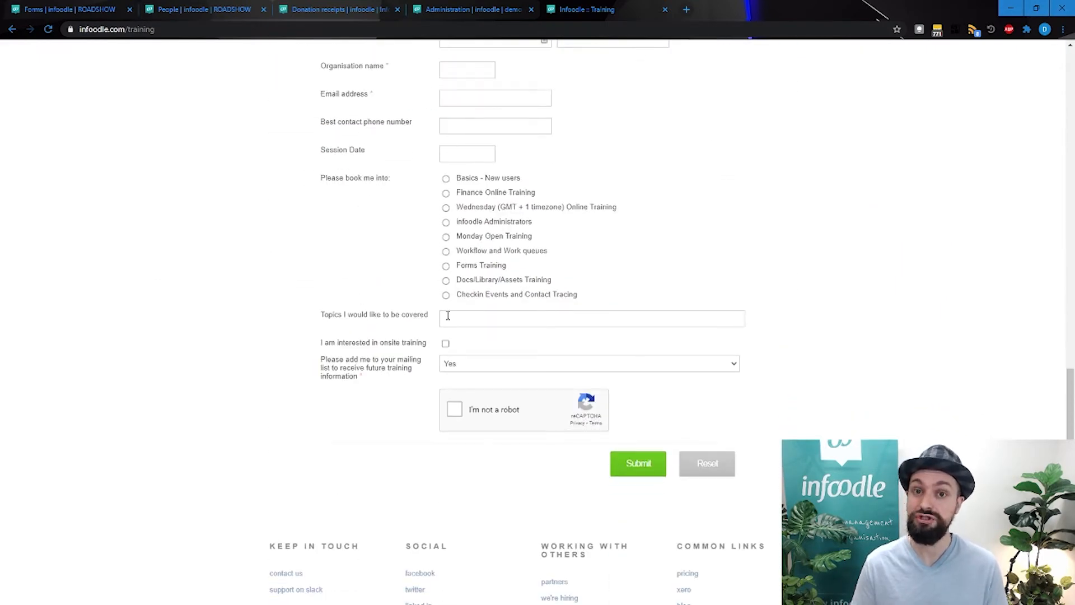
left_click(446, 267)
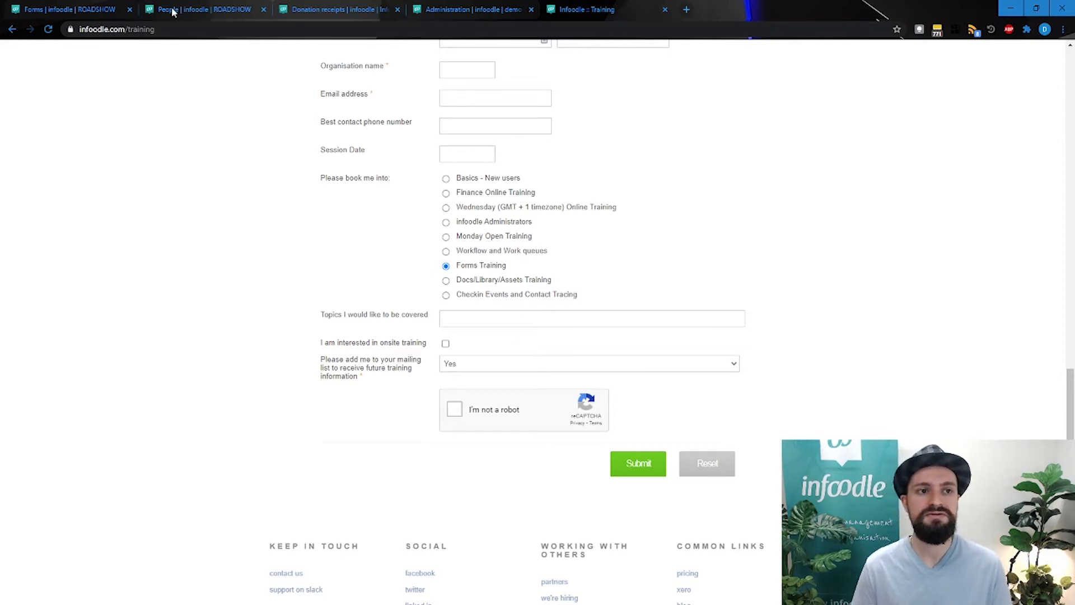
Return to the form being built and add the Recurring period payment field below Allergy
left_click(104, 10)
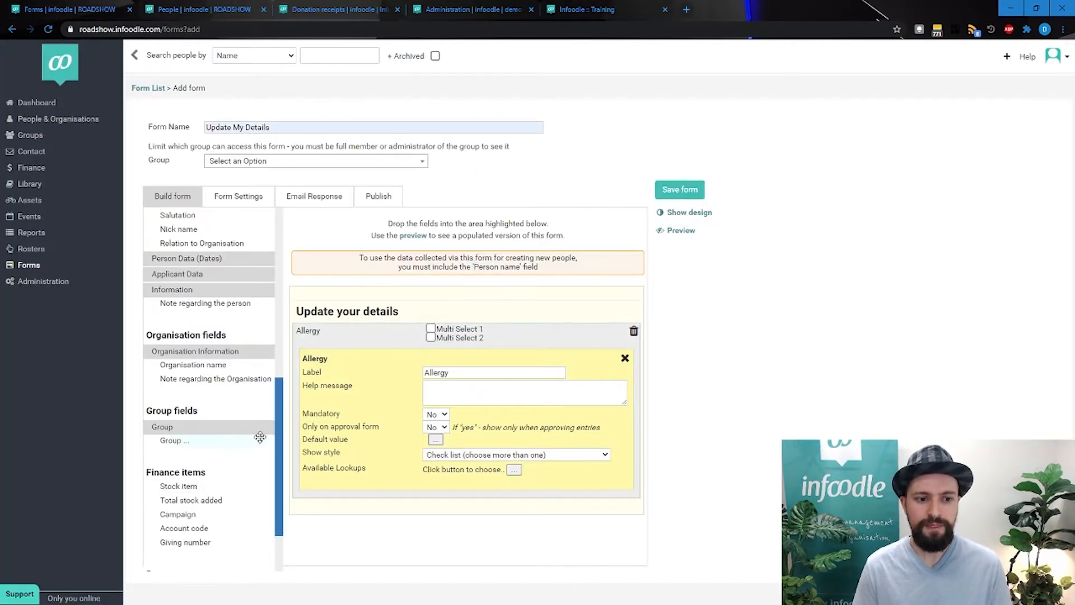
scroll(260, 436, "down", 2)
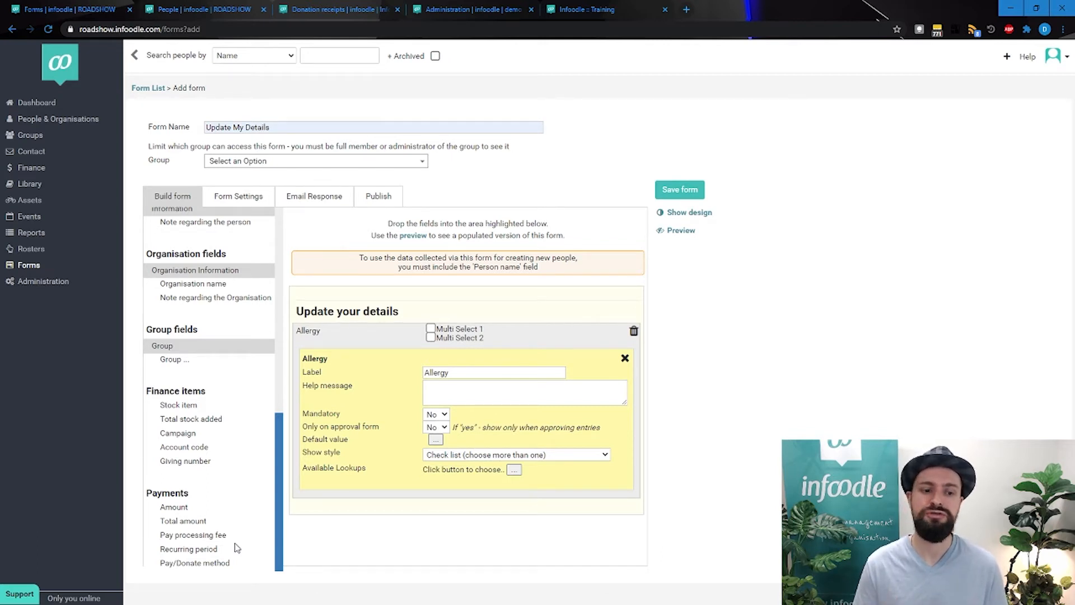
left_click_drag(212, 550, 408, 501)
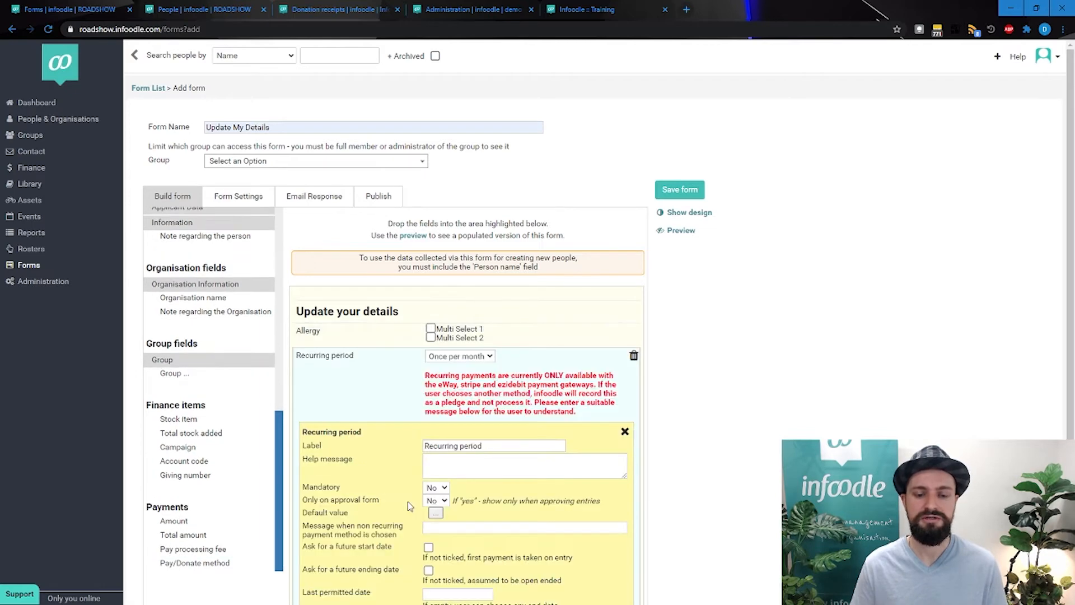
Examine the default value options of the Recurring period field without choosing one
scroll(407, 502, "down", 2)
left_click(435, 414)
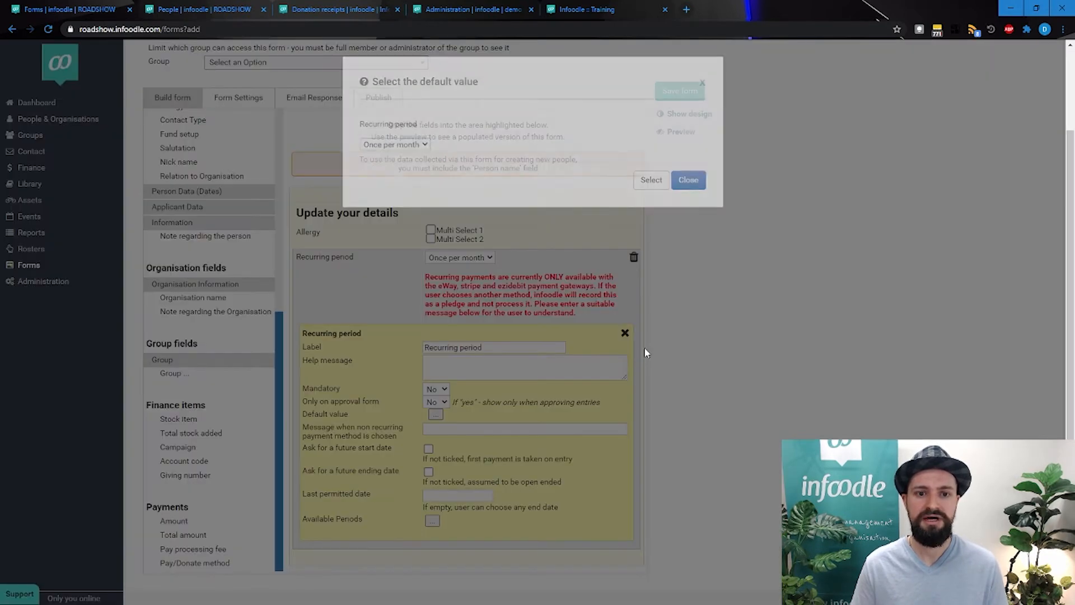
left_click(399, 145)
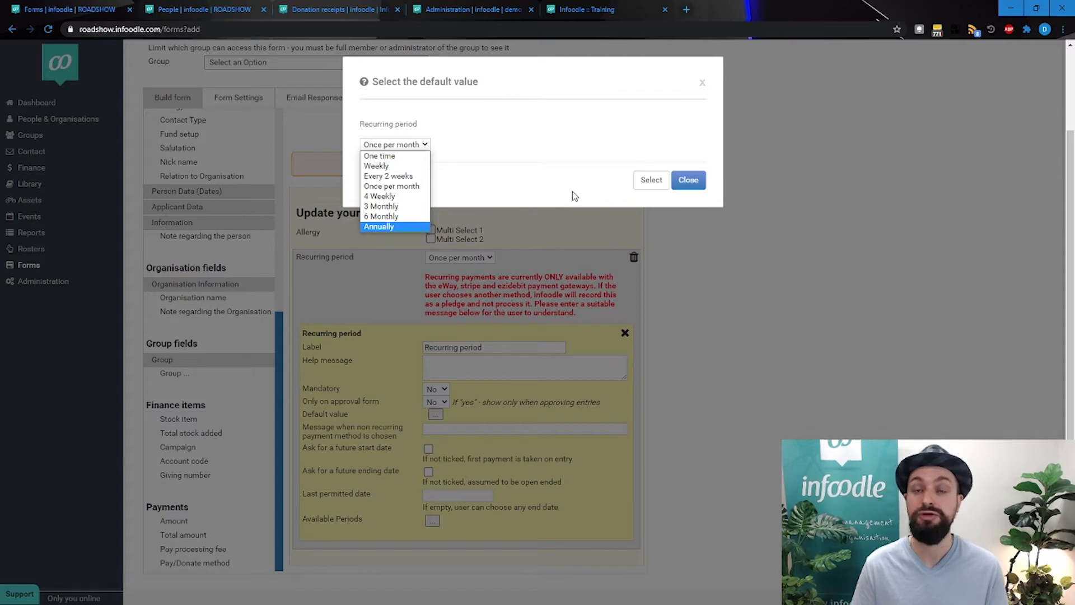
left_click(688, 180)
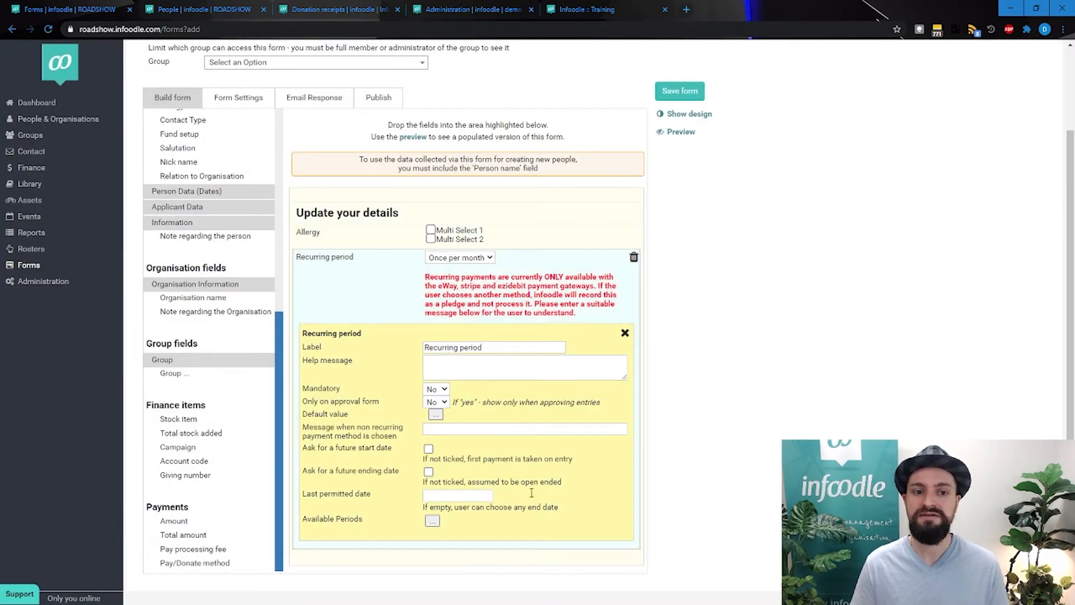
Open the Allergy field's settings and examine its label, help message and Mandatory options without changing them
left_click(354, 234)
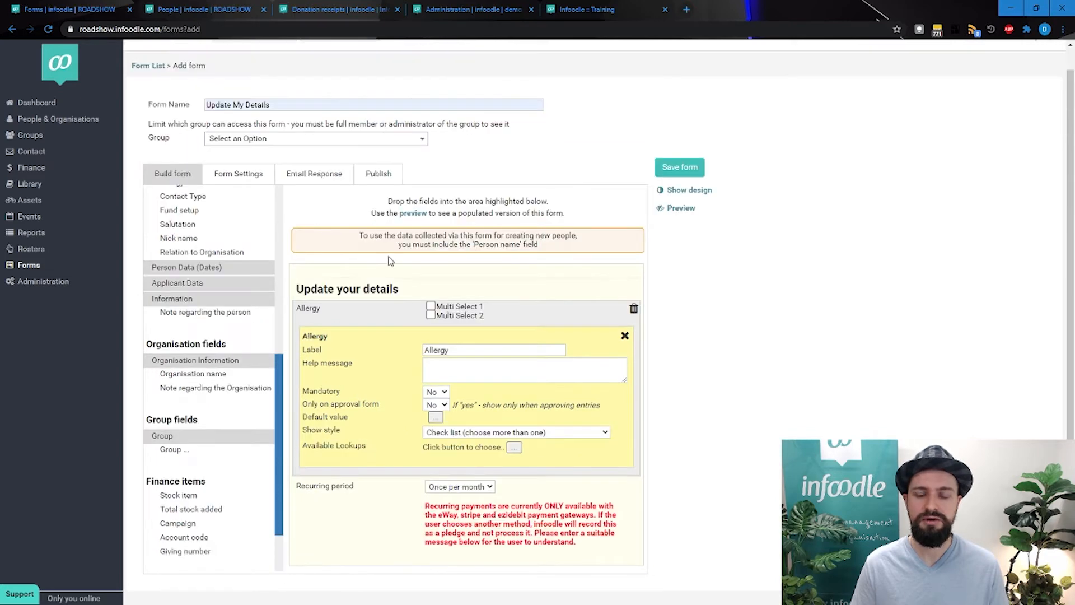
left_click(390, 500)
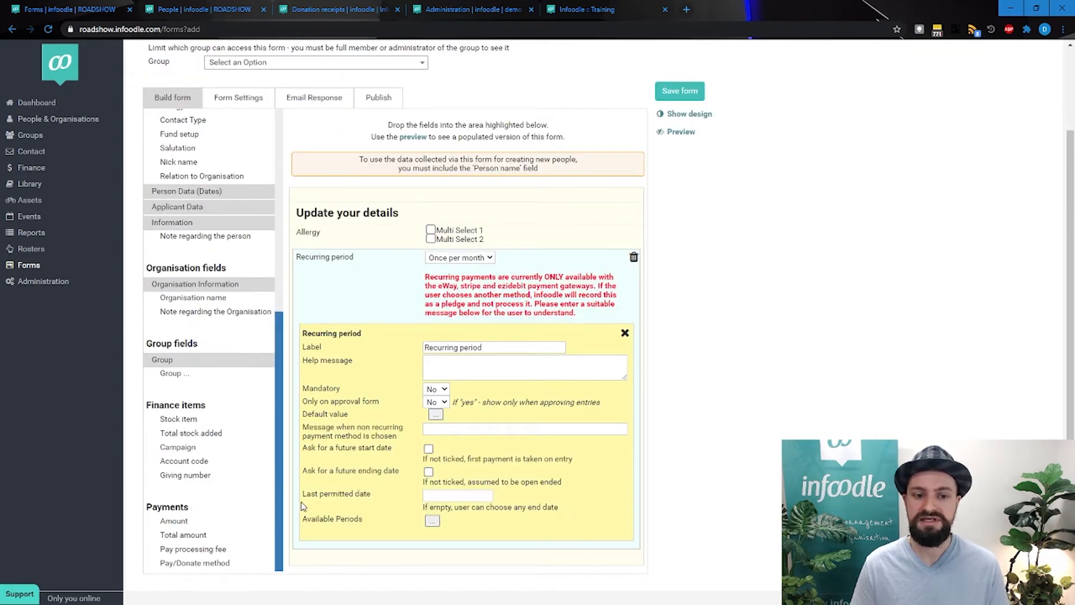
scroll(190, 237, "up", 3)
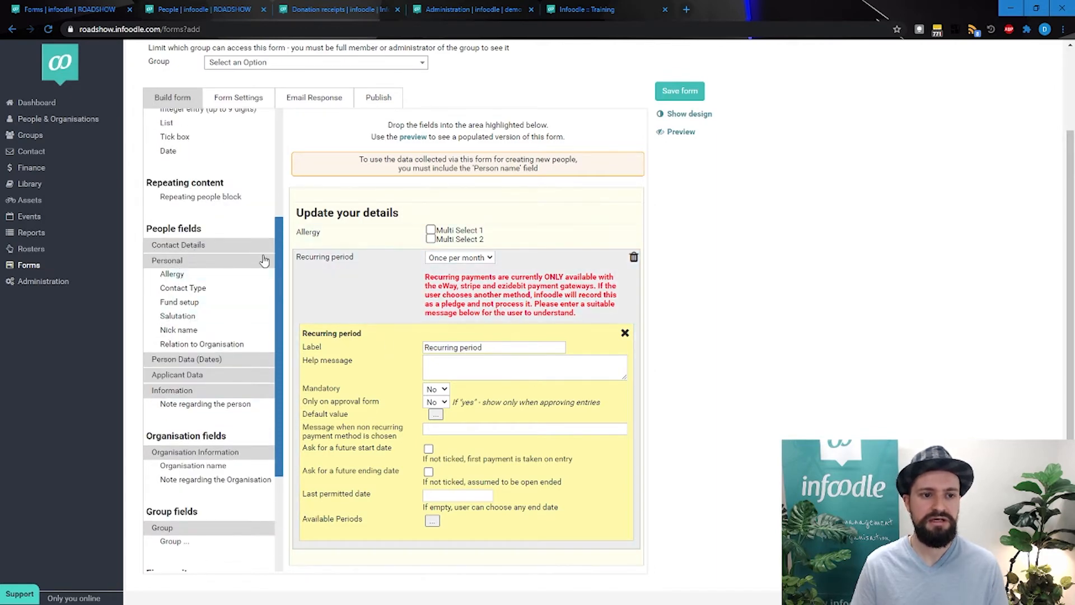
left_click(344, 237)
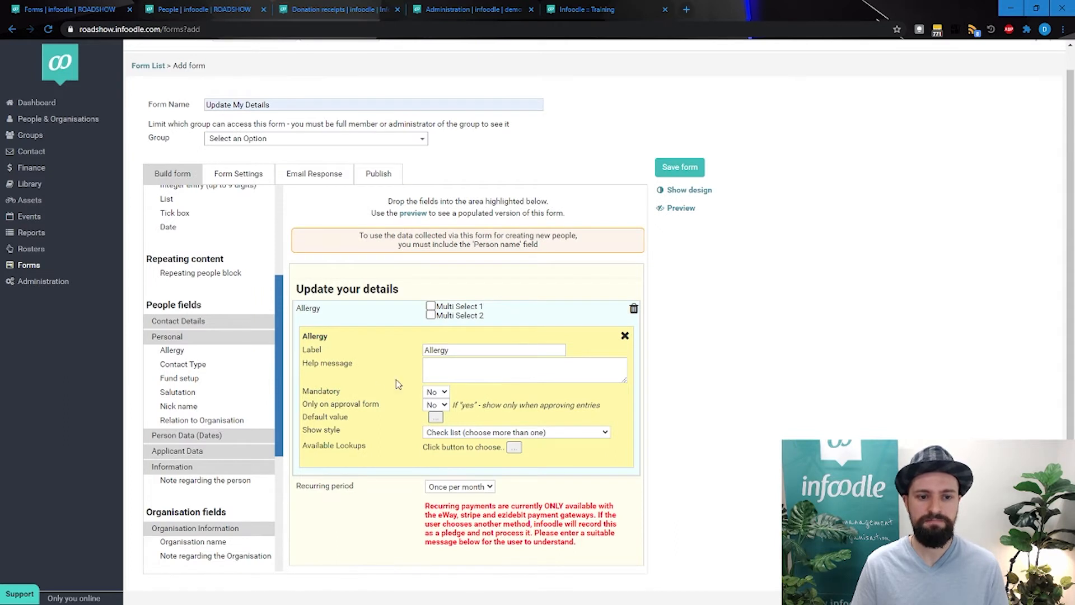
double_click(485, 347)
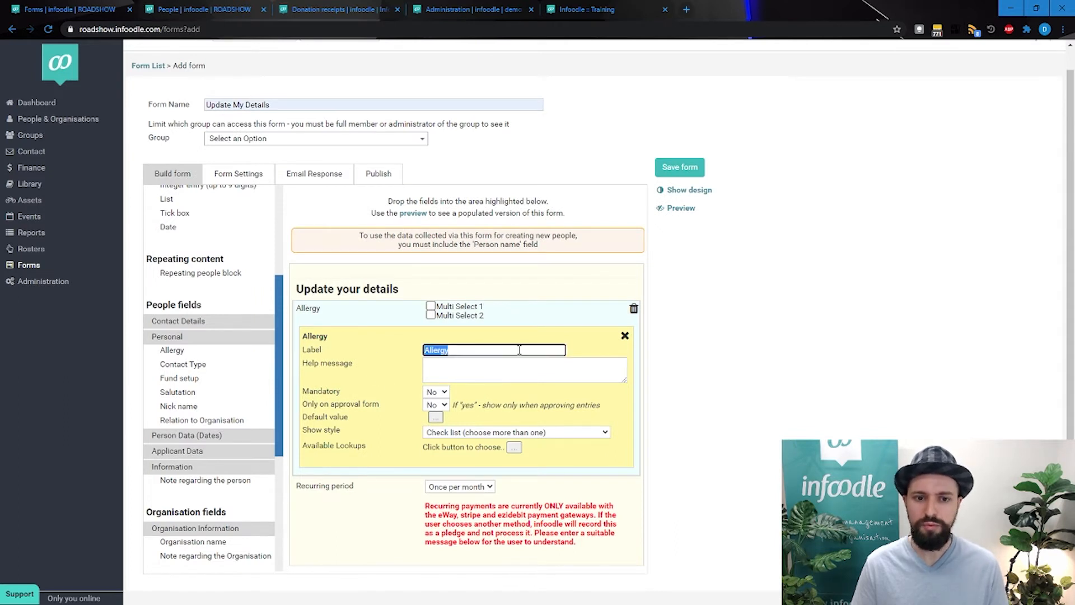
left_click(484, 371)
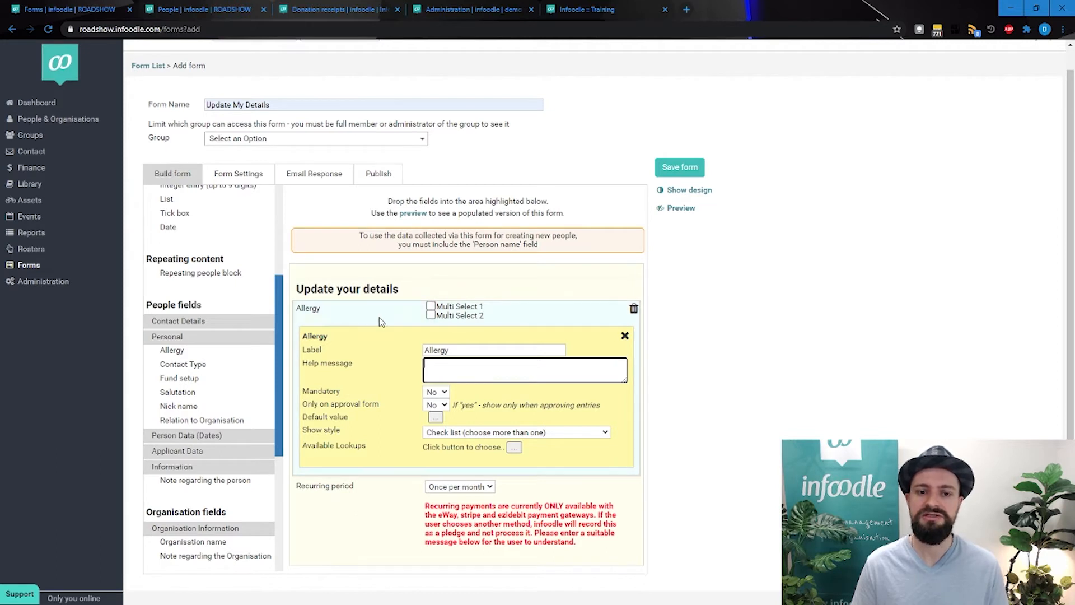
left_click(437, 393)
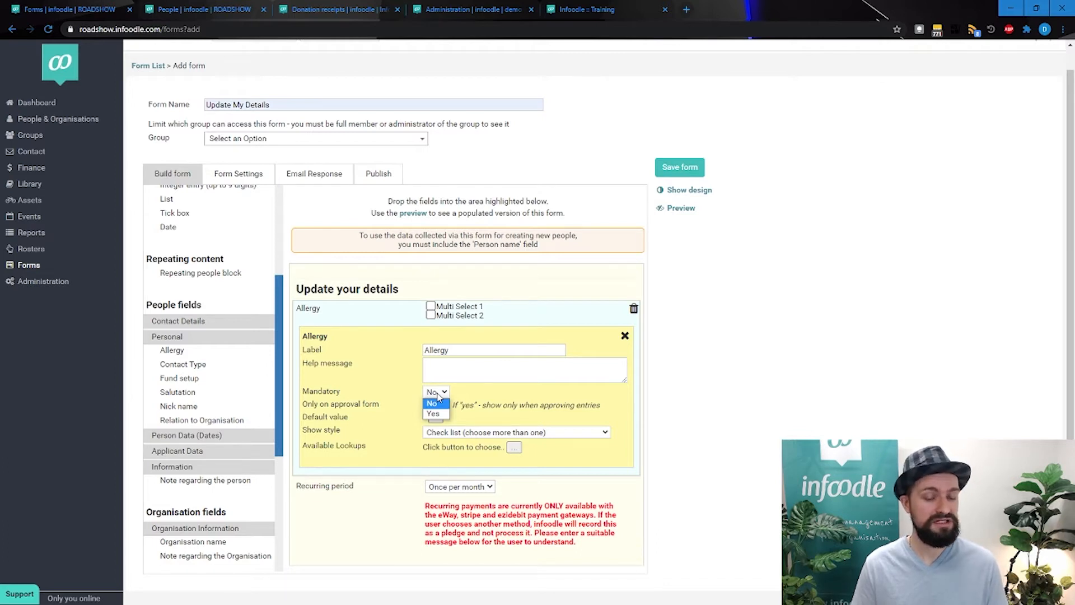
left_click(367, 413)
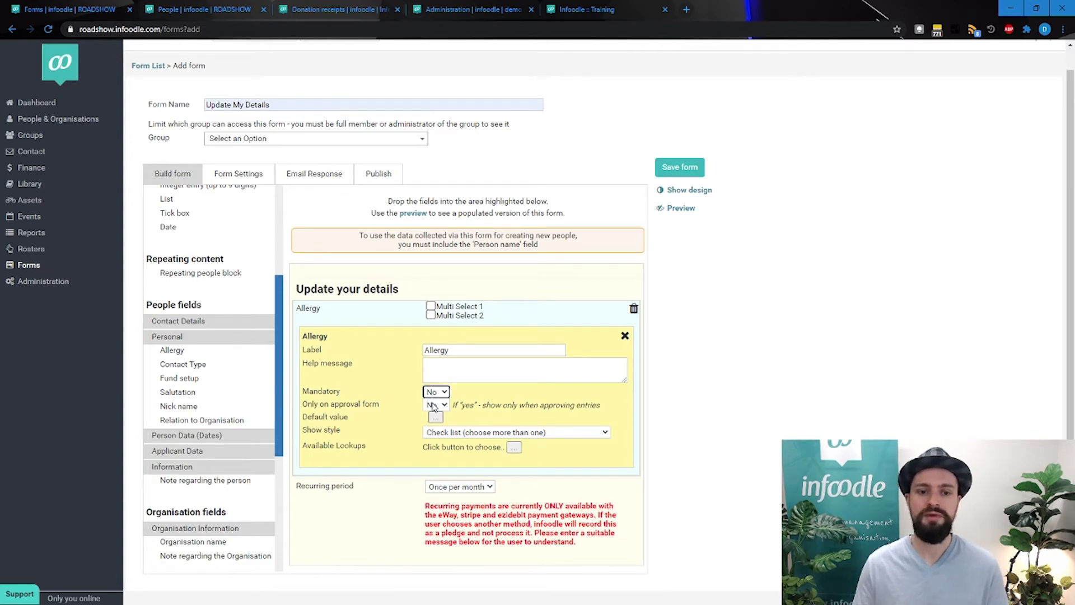
Set Only on approval form to Yes for the Allergy field, and examine its show styles and available lookups
left_click(433, 406)
left_click(435, 423)
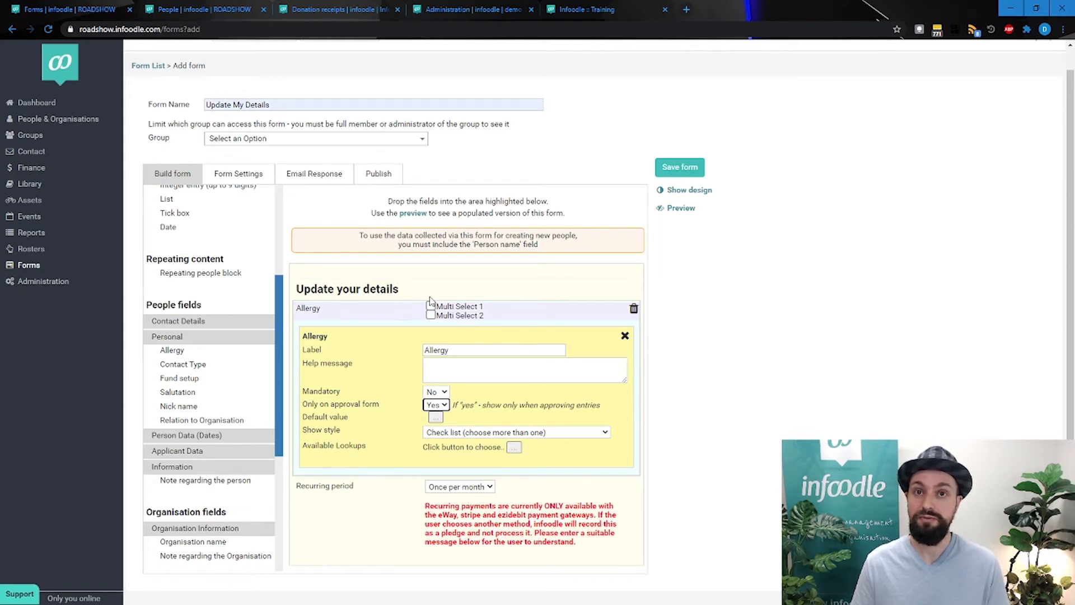
left_click(458, 436)
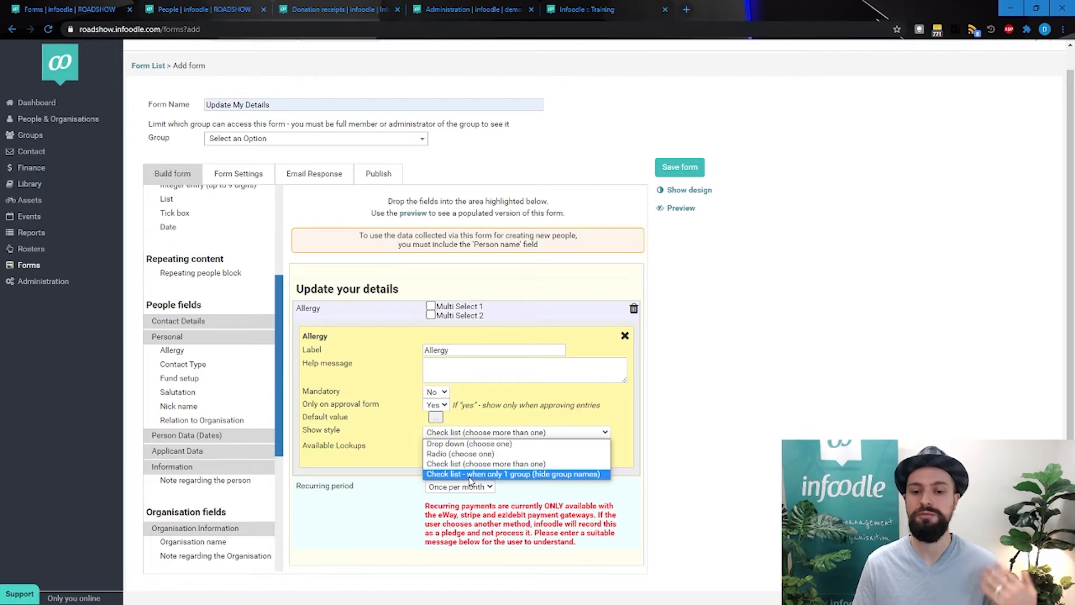
left_click(710, 434)
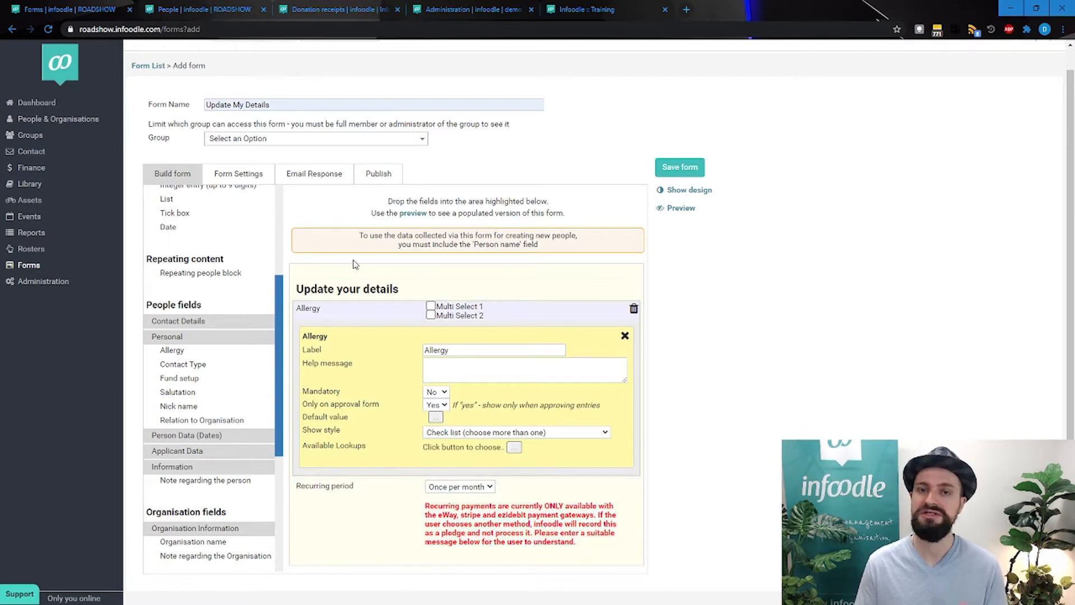
left_click(514, 447)
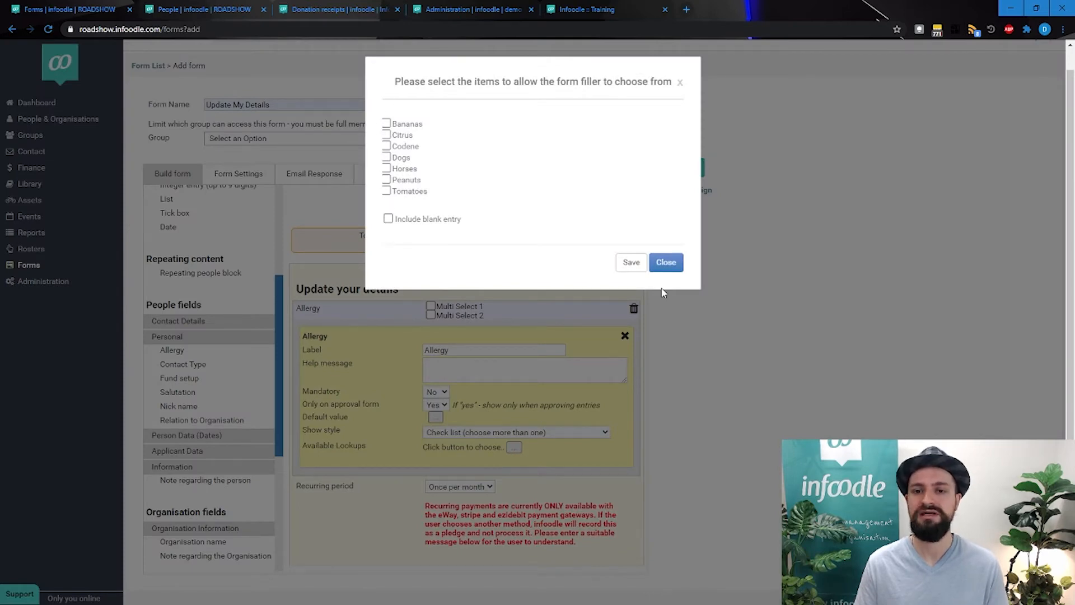
left_click(665, 263)
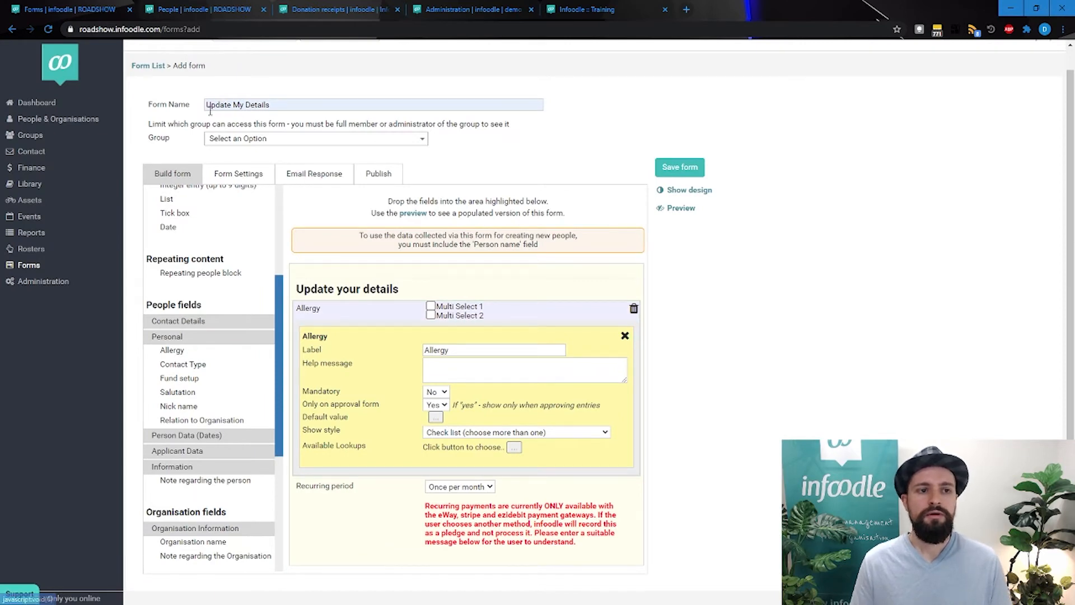
Leave the unsaved form for the form list and open the Alpha Registration From form through its link
left_click(147, 66)
left_click(592, 92)
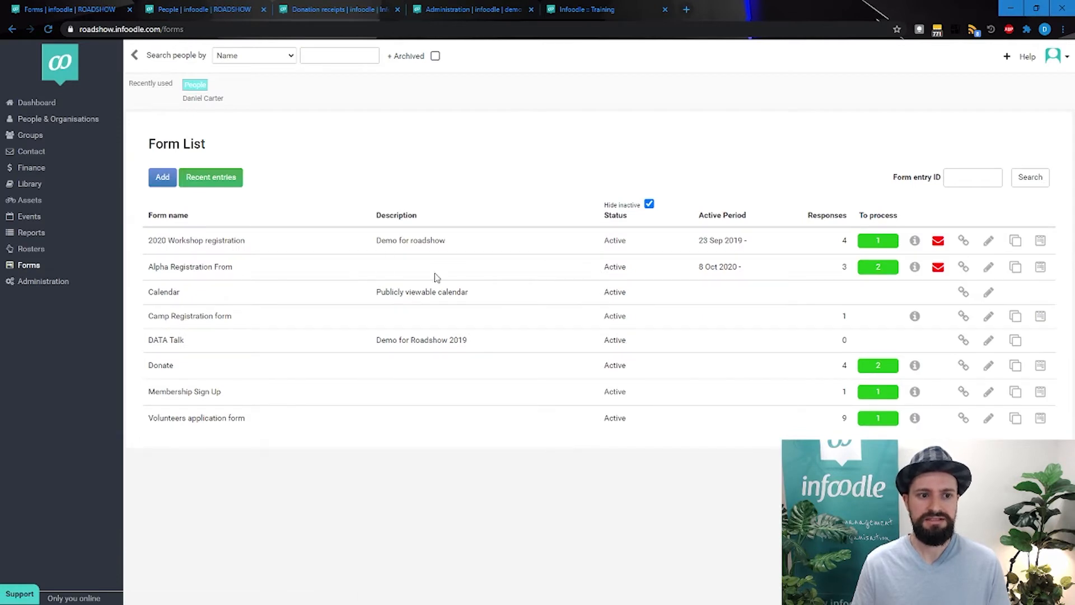
left_click(964, 267)
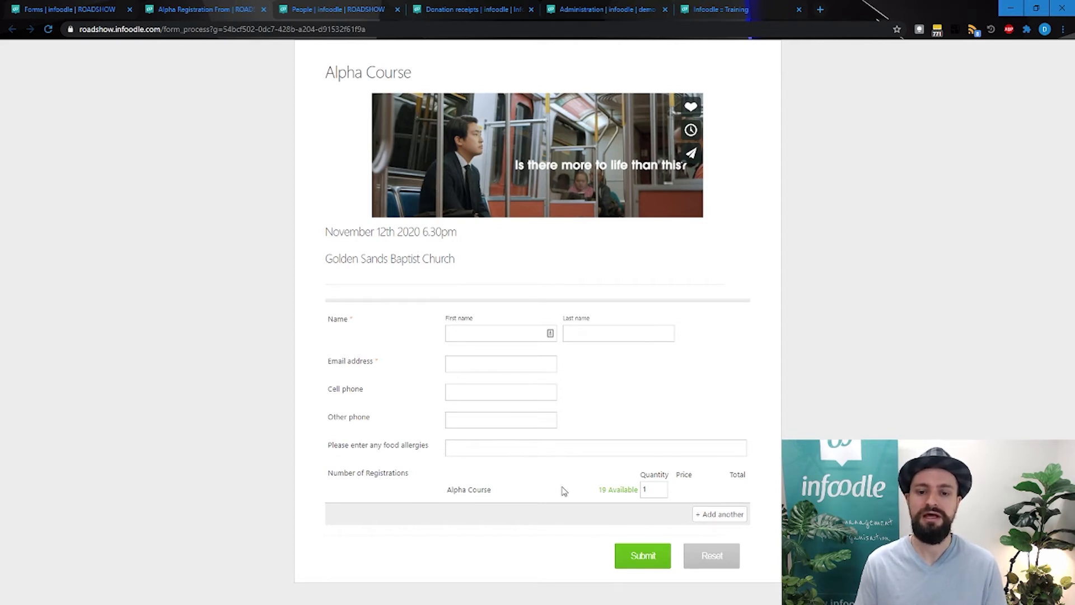
Set the Alpha Course registration quantity to 4 and add another registrant block to the form
left_click(665, 491)
key("BackSpace")
type("4")
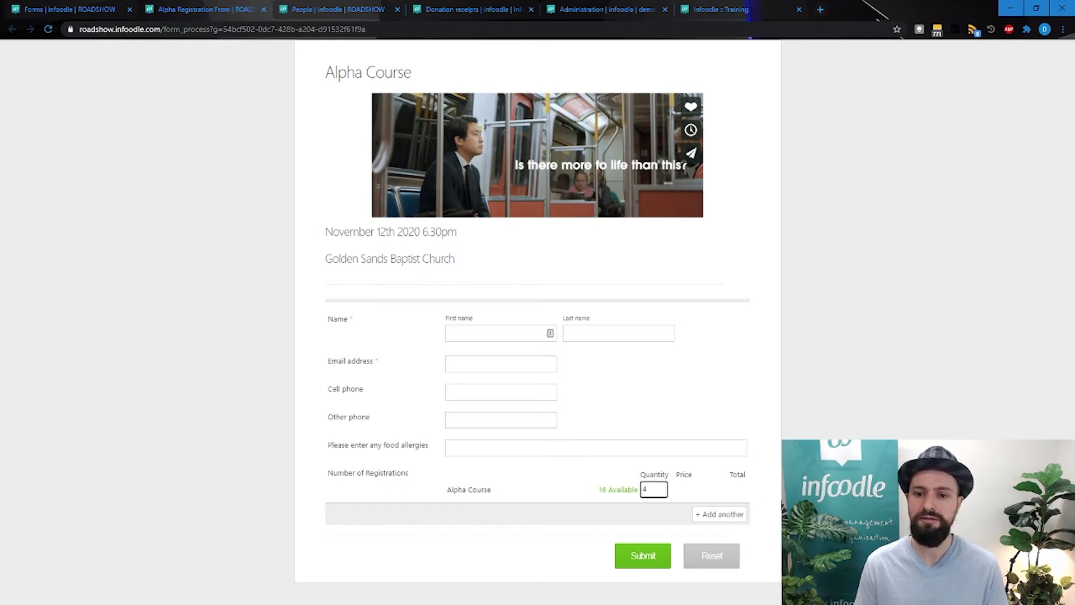
left_click(653, 507)
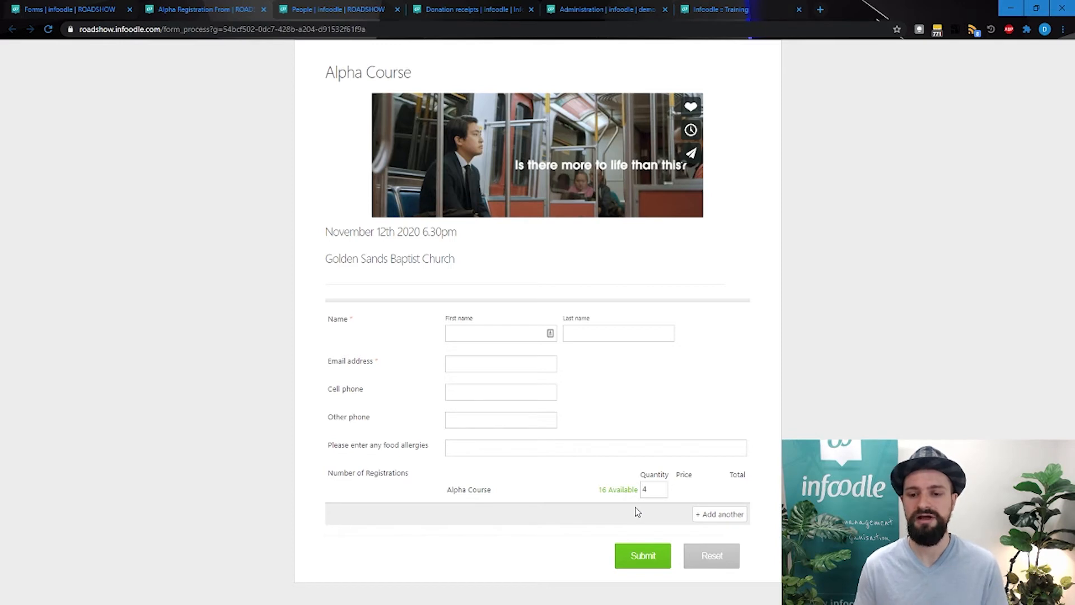
left_click(714, 515)
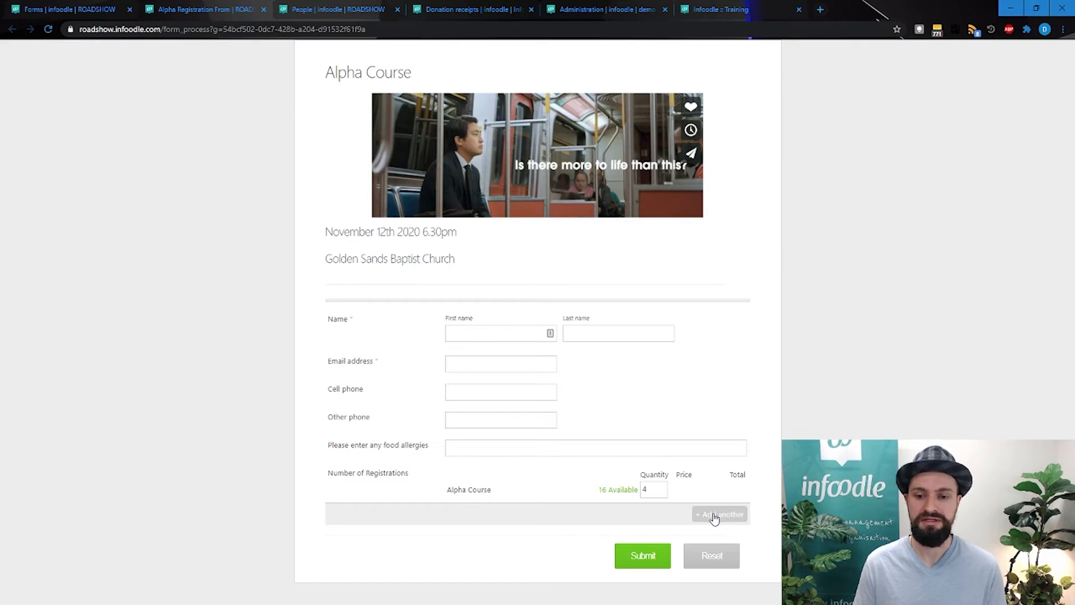
scroll(694, 521, "down", 4)
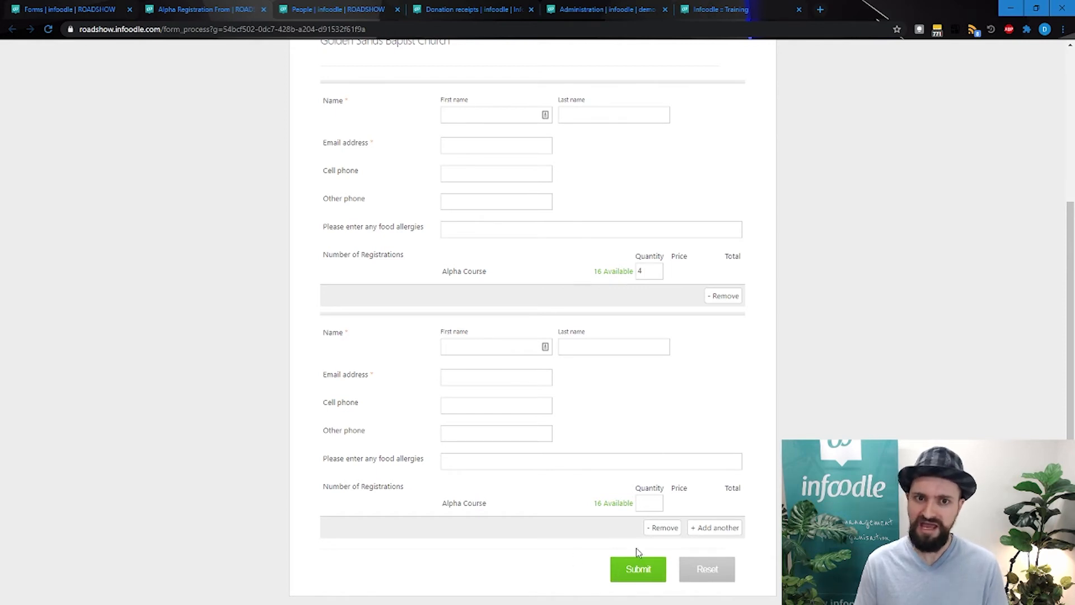
left_click(636, 565)
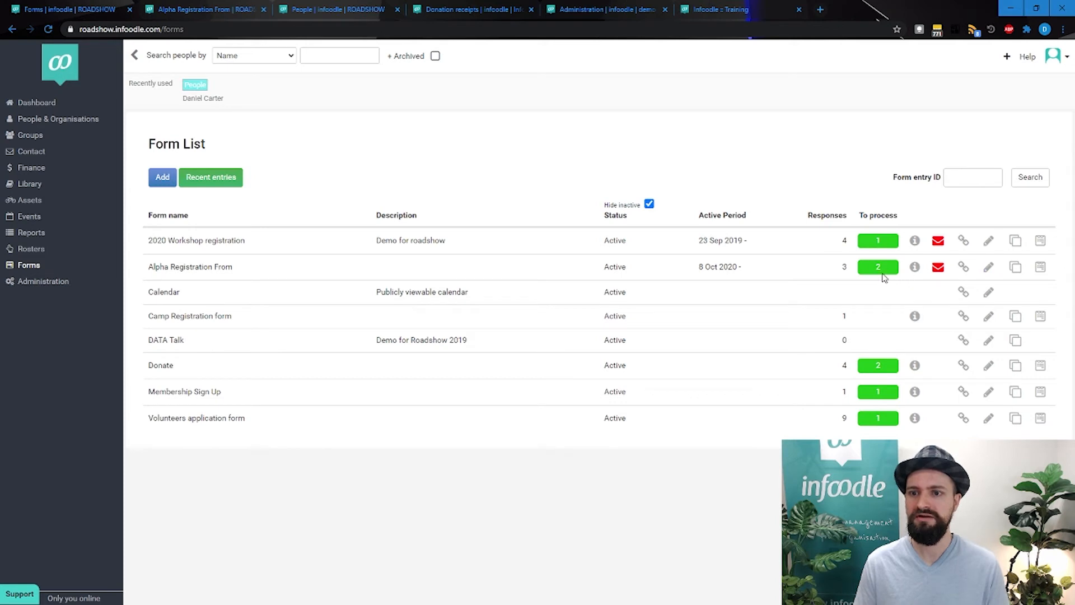
Return to the form list, open the Alpha Registration From entries, and review both registrants in the 8 Oct 2020 entry
left_click(1040, 267)
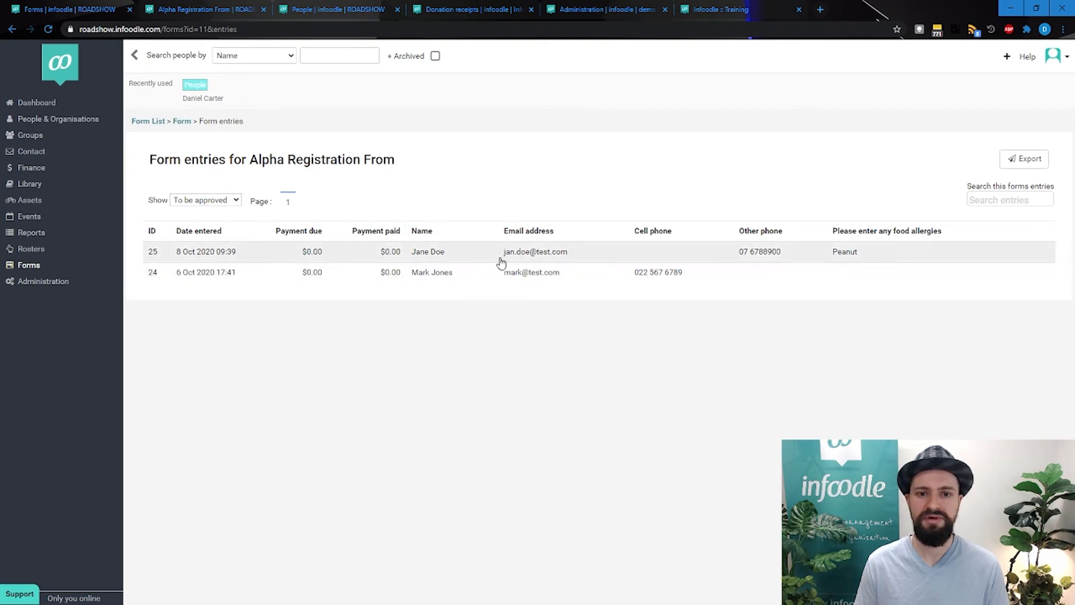
left_click(474, 254)
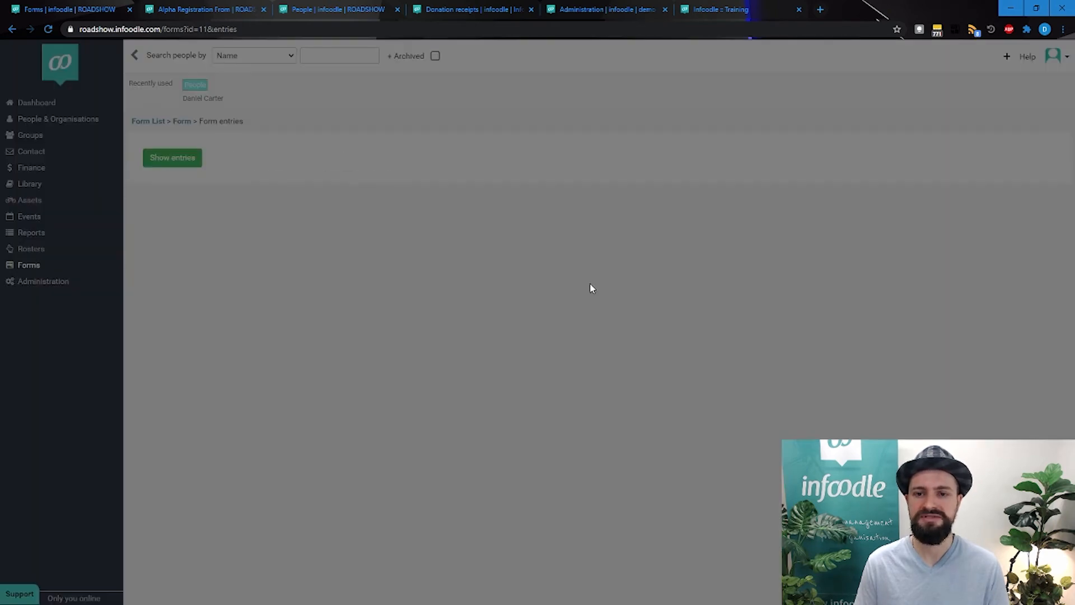
scroll(456, 224, "down", 3)
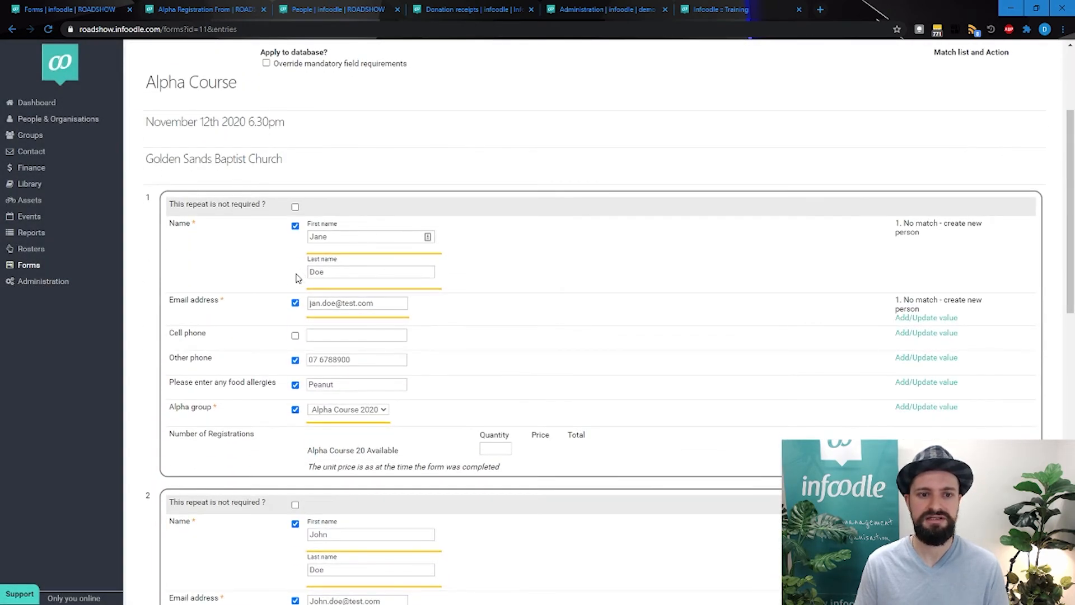
scroll(309, 429, "down", 6)
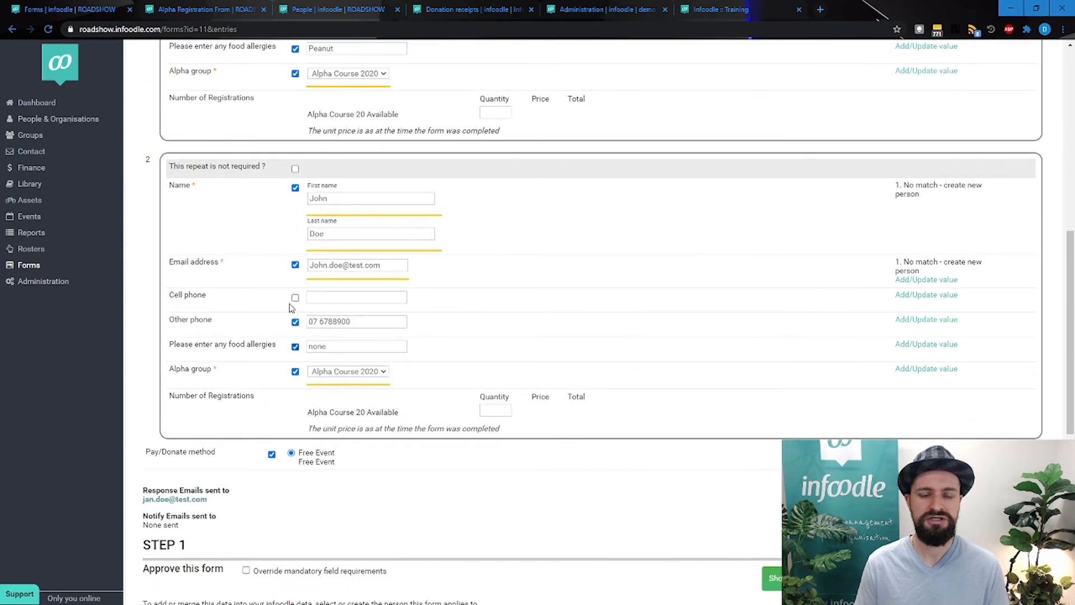
scroll(456, 324, "down", 5)
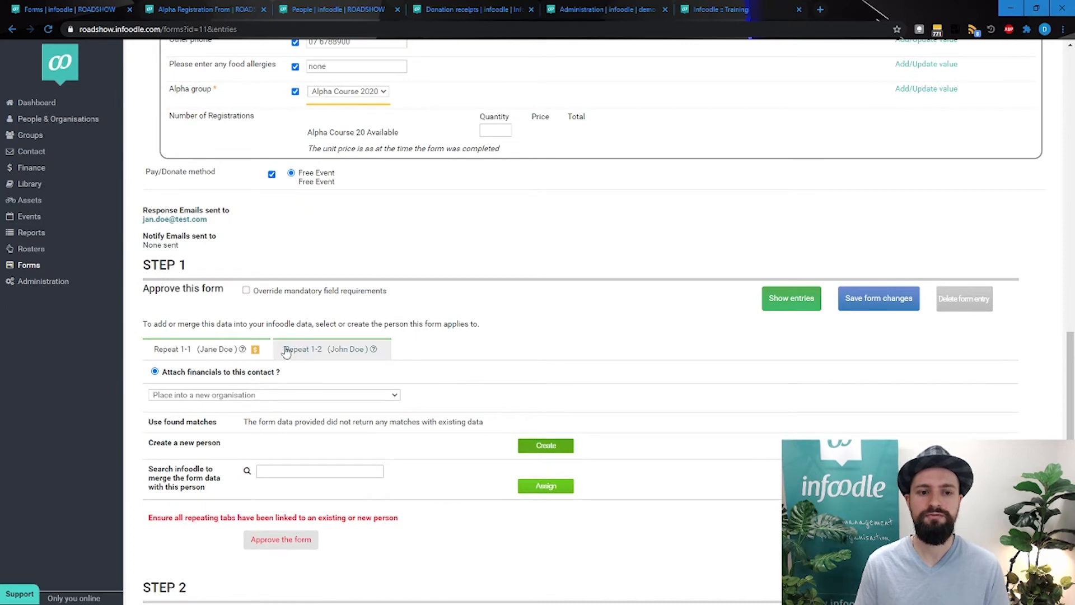
Examine the approval options for both repeats of the entry alongside the second registrant's submitted details
left_click(327, 353)
left_click(200, 351)
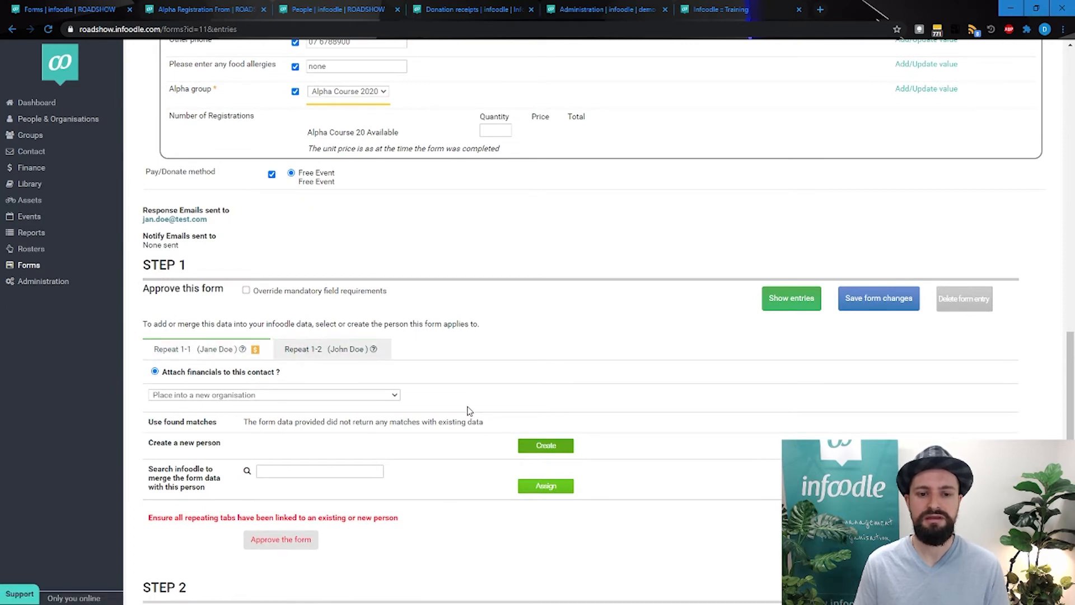
scroll(414, 298, "up", 4)
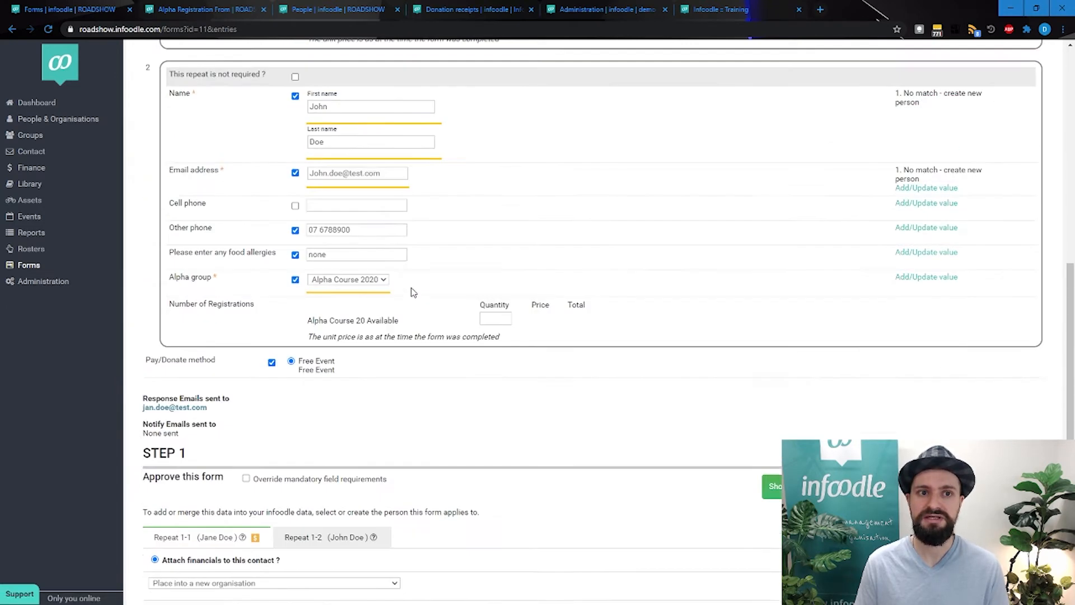
scroll(518, 240, "down", 2)
scroll(518, 240, "down", 4)
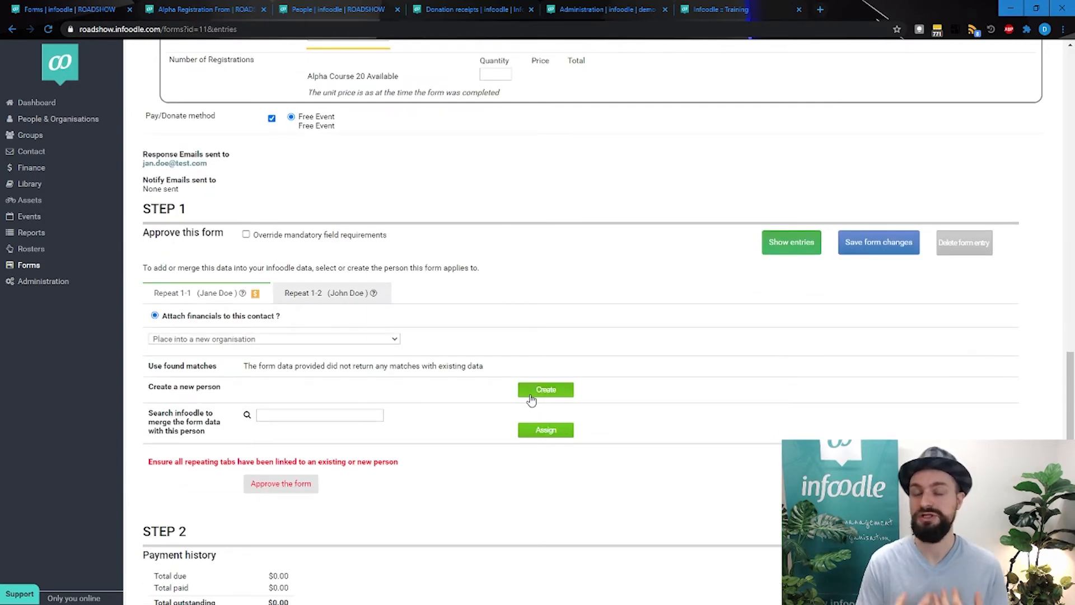
scroll(531, 399, "up", 5)
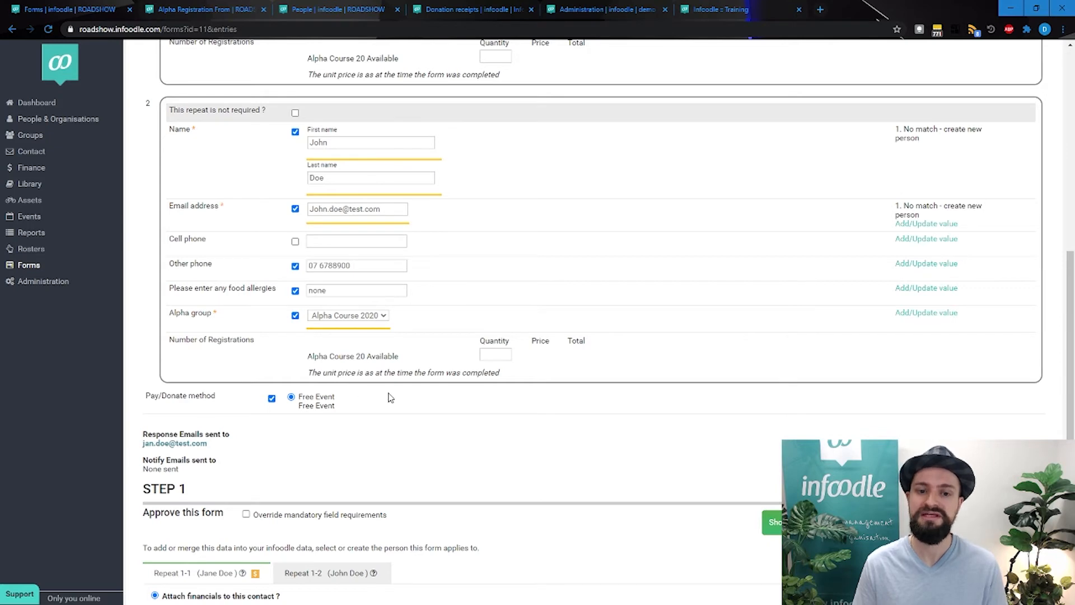
scroll(387, 391, "down", 5)
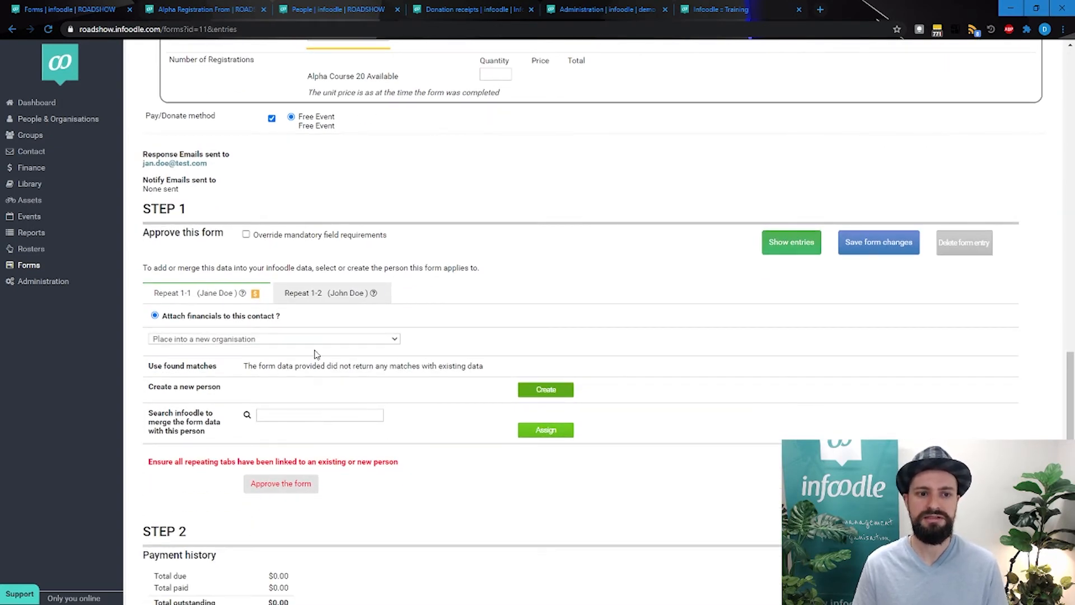
For the second repeat, search existing people by first name and select the matching person as the merge target
left_click(332, 295)
left_click(330, 416)
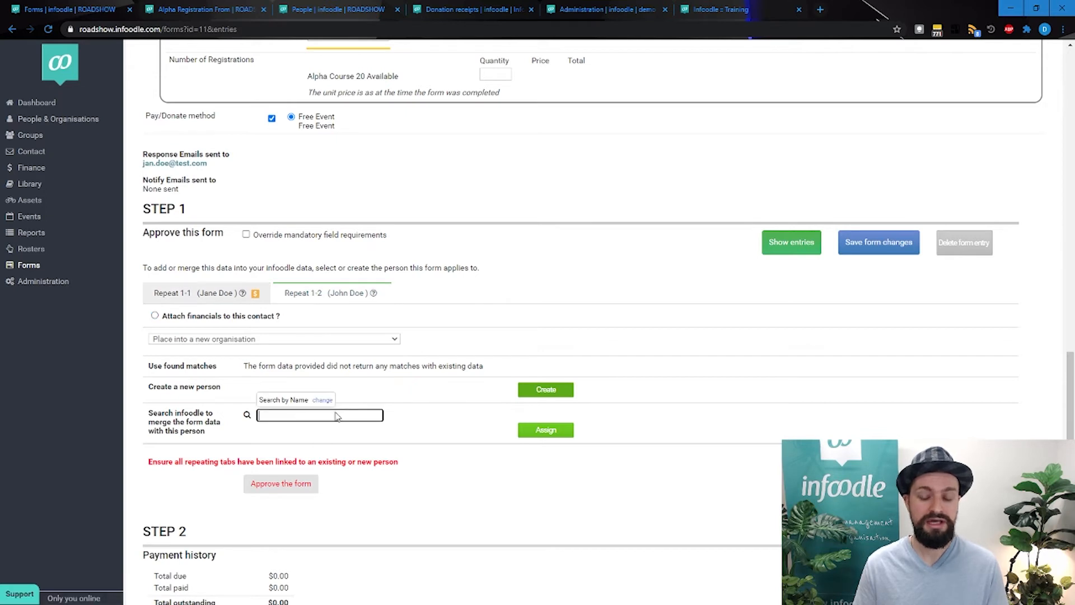
type("joe")
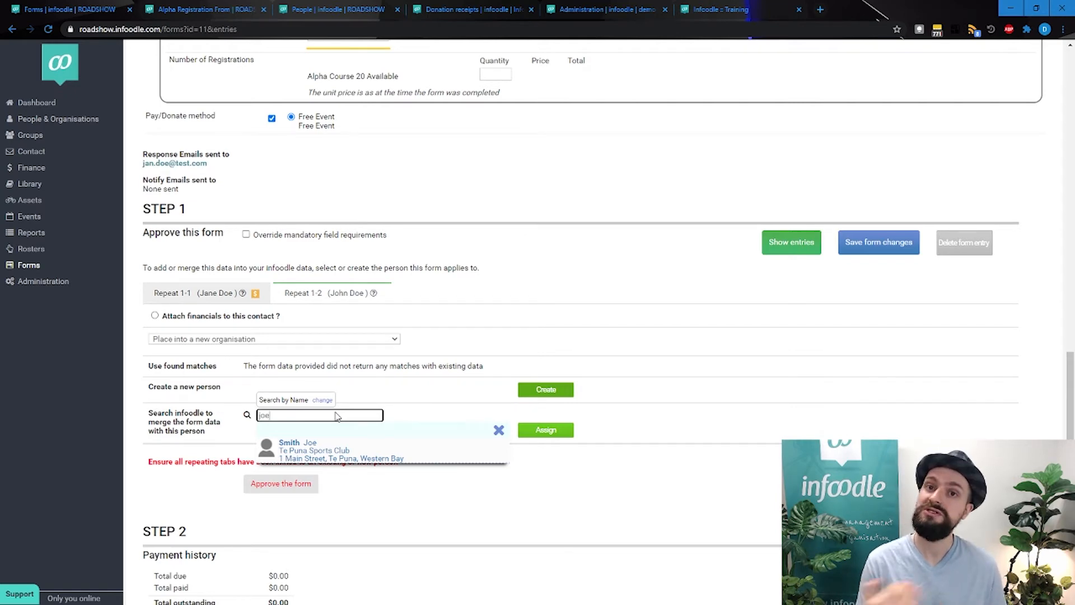
left_click(331, 449)
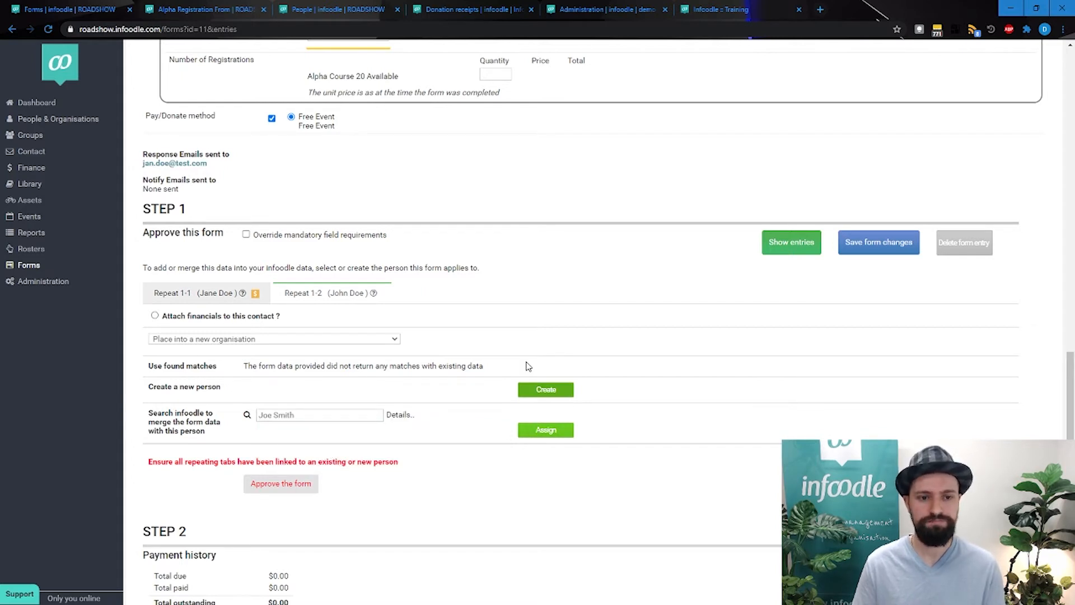
scroll(578, 280, "up", 2)
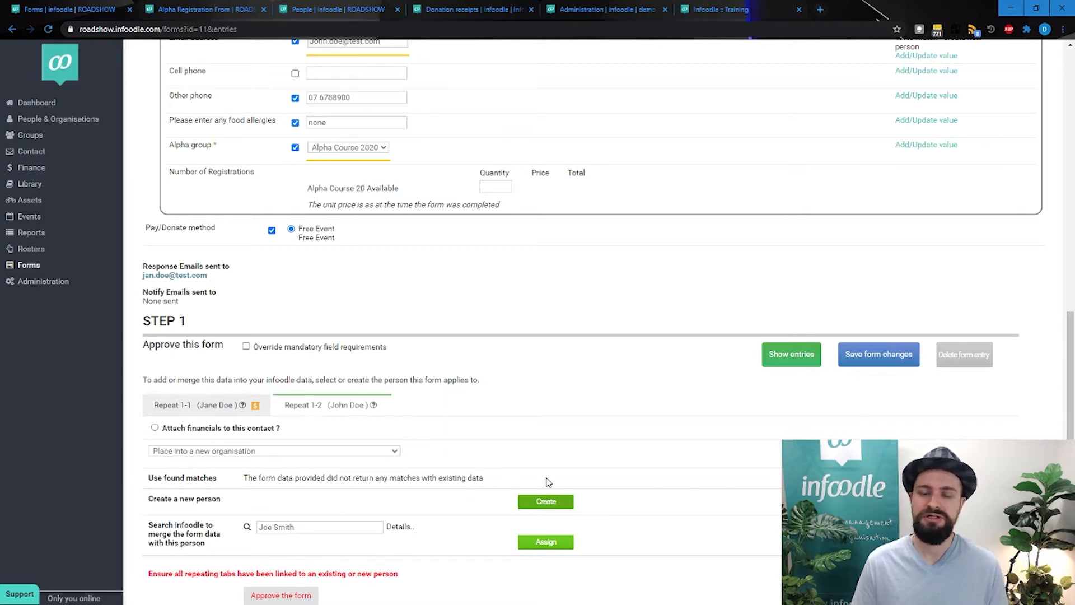
scroll(548, 483, "up", 4)
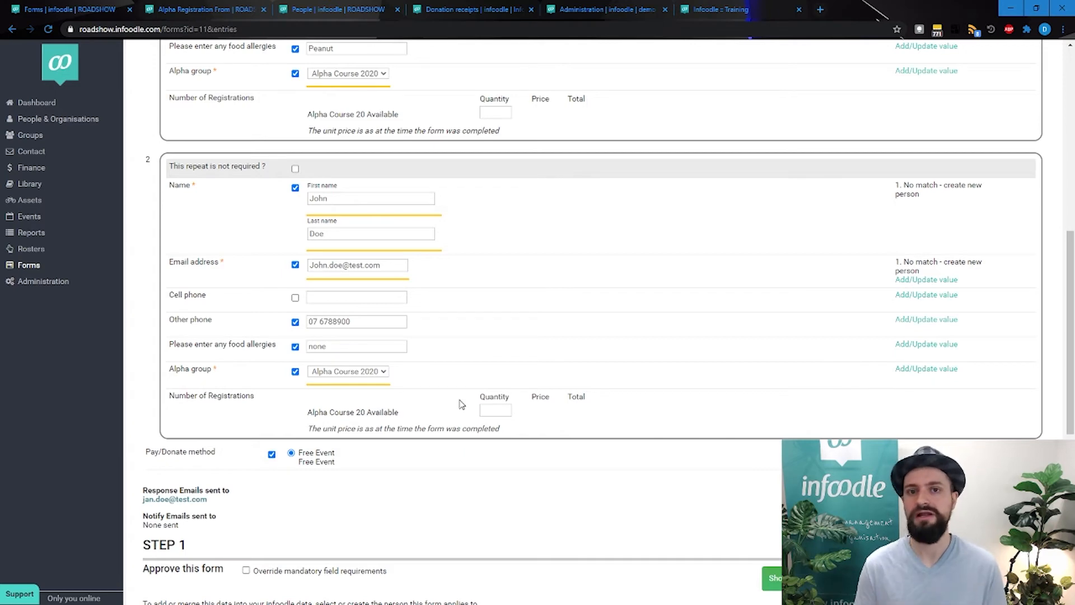
Return to the form list, open Alpha Registration From for editing, and display its form settings
scroll(461, 404, "up", 8)
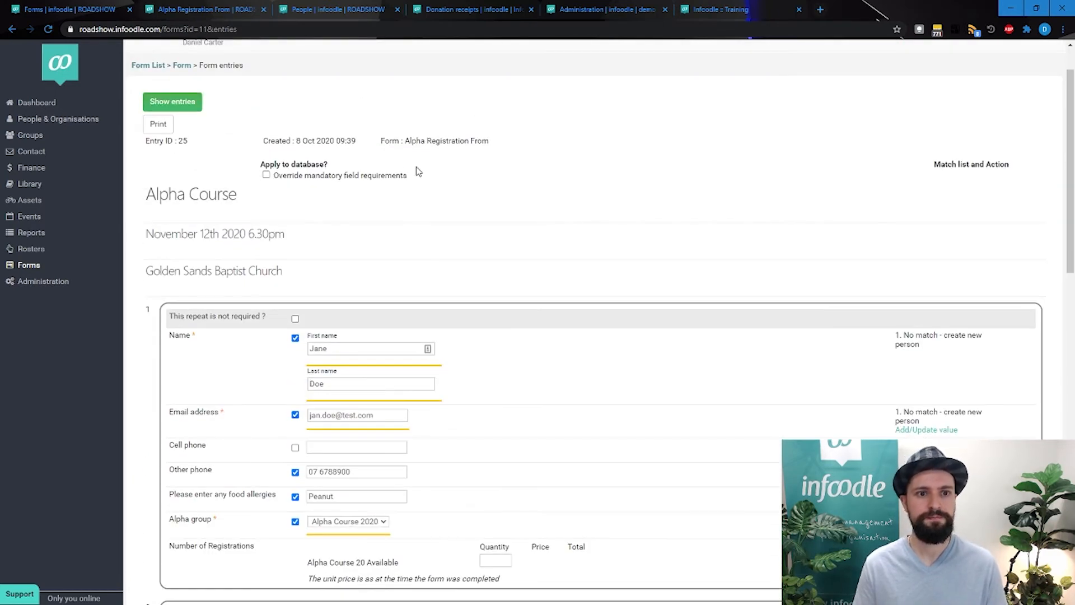
scroll(419, 172, "up", 1)
left_click(156, 123)
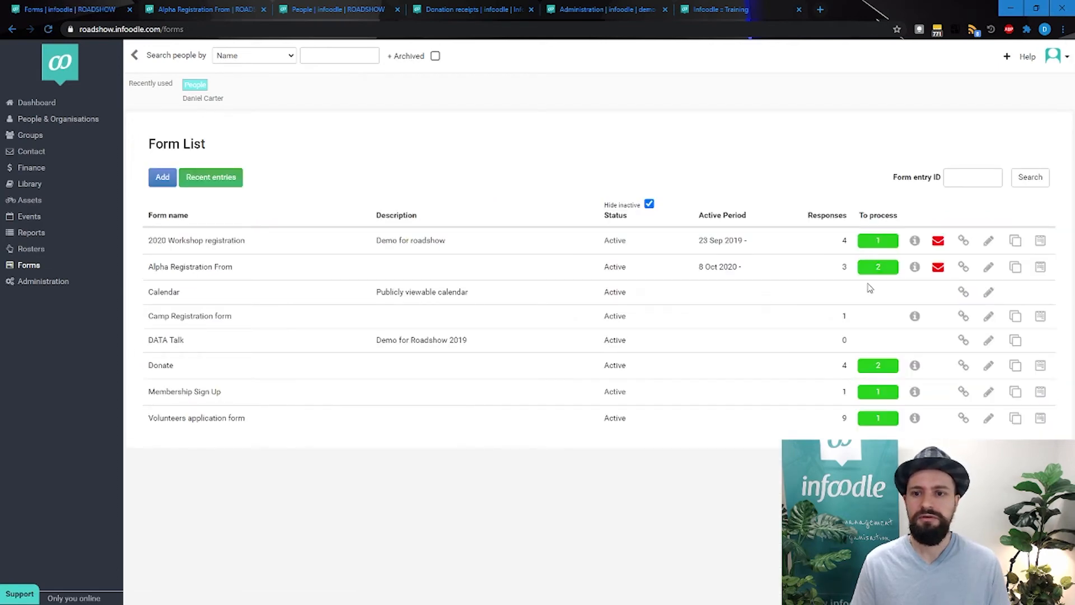
left_click(987, 268)
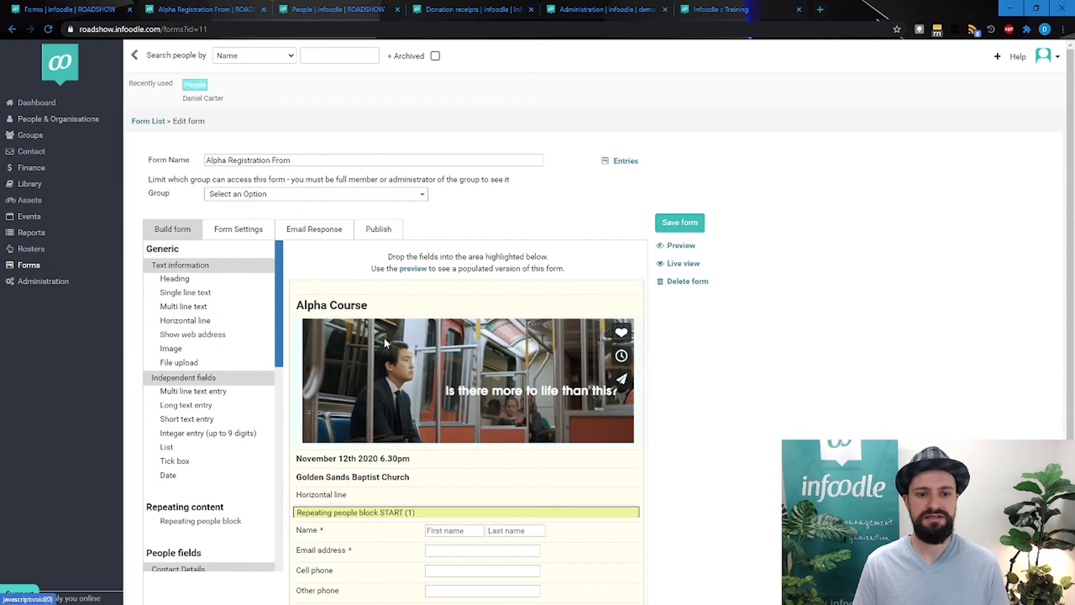
scroll(384, 342, "down", 2)
scroll(336, 280, "up", 2)
left_click(239, 230)
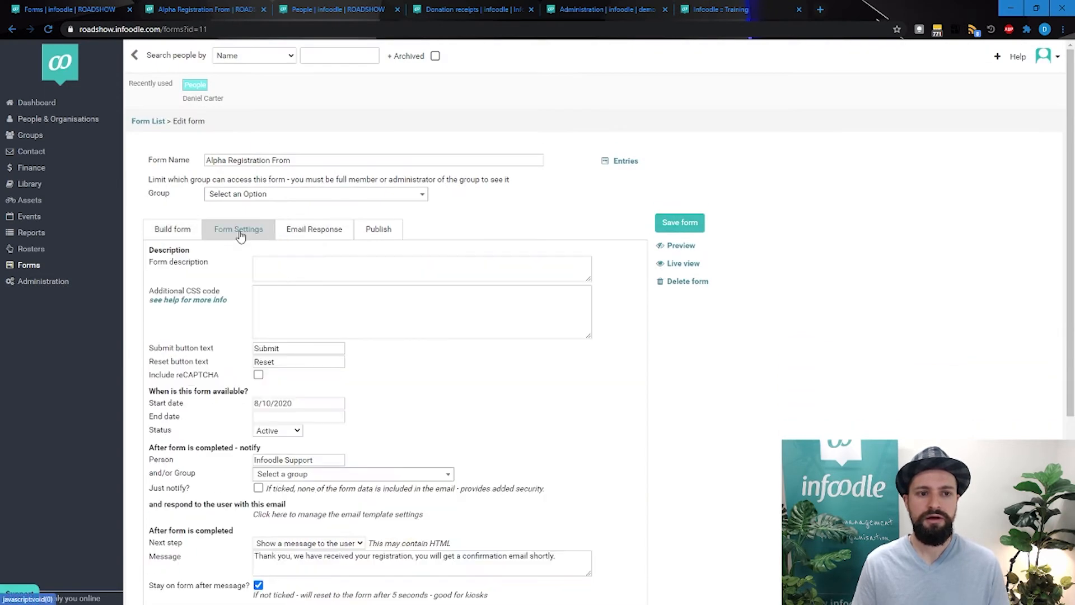
Examine the form description, additional CSS and submit button text settings, checking the button on the live registration form
left_click(325, 272)
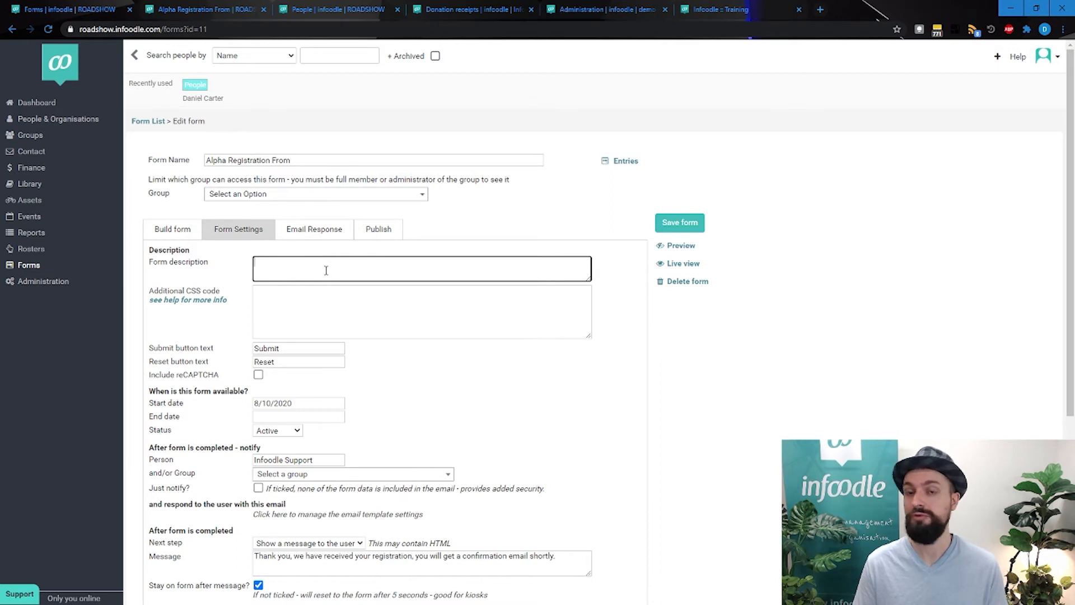
left_click(324, 290)
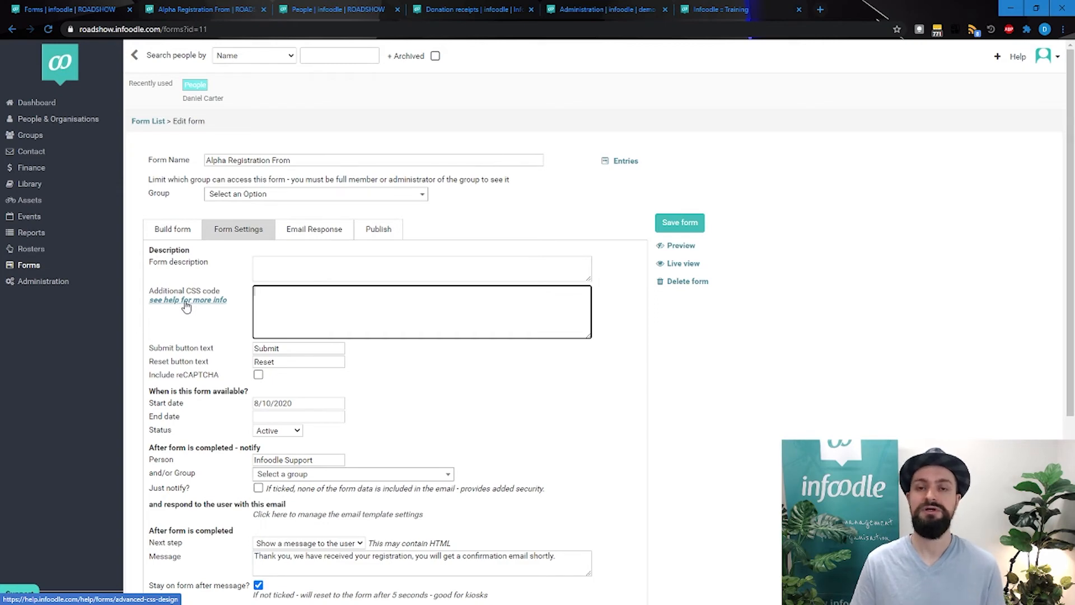
scroll(325, 310, "down", 2)
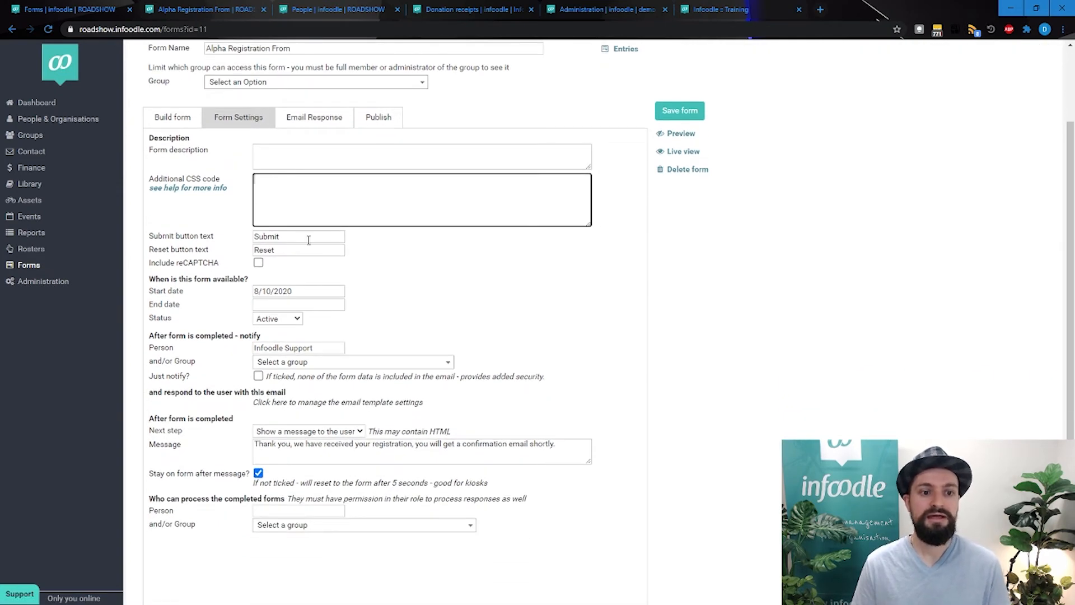
double_click(309, 239)
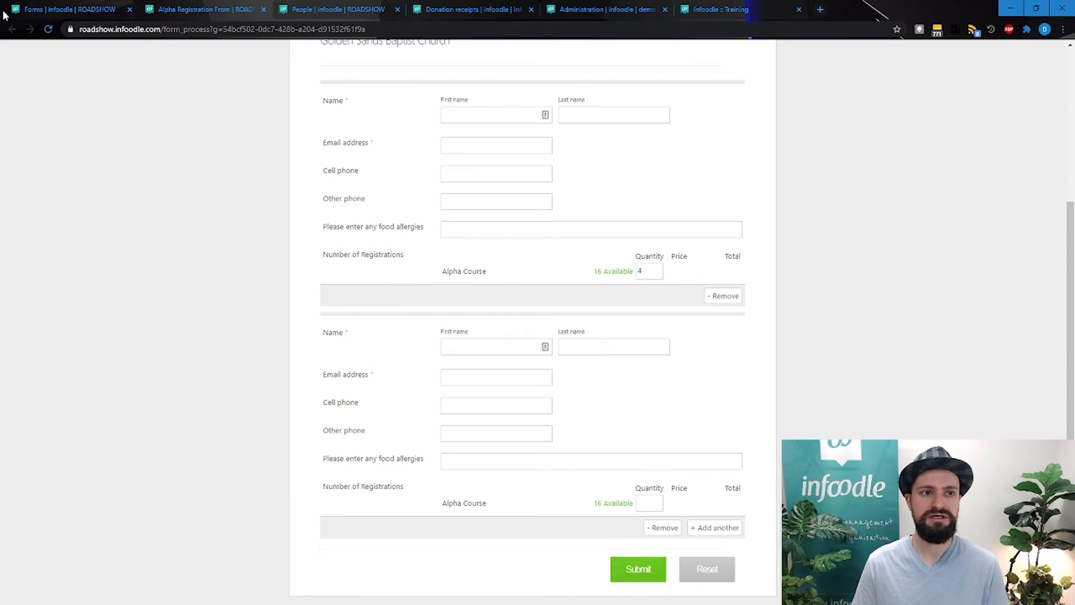
left_click(72, 11)
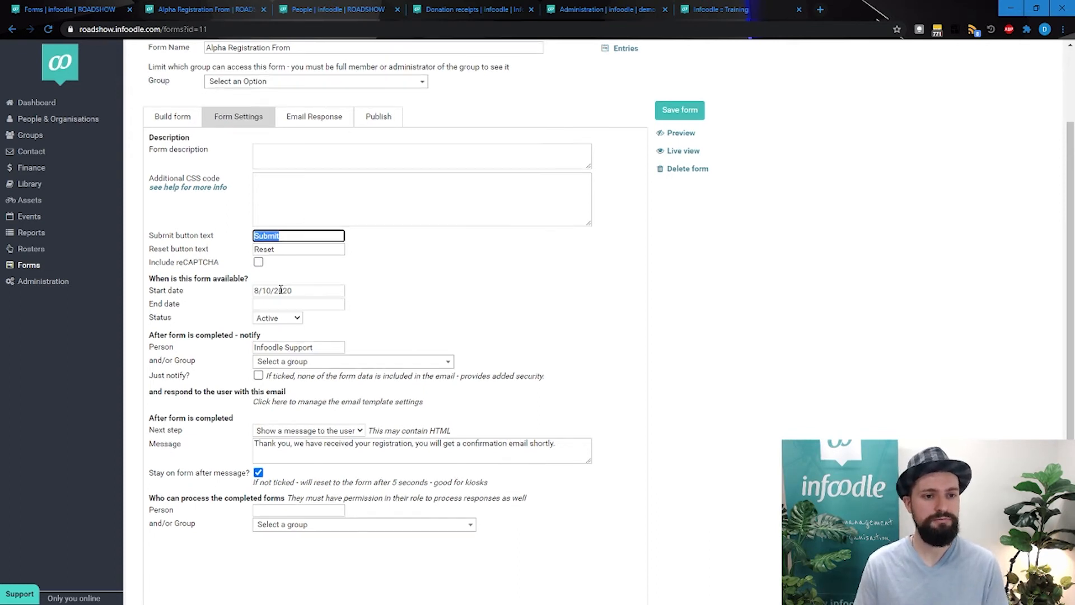
Review the form's availability dates and the choices for its status
scroll(227, 266, "down", 1)
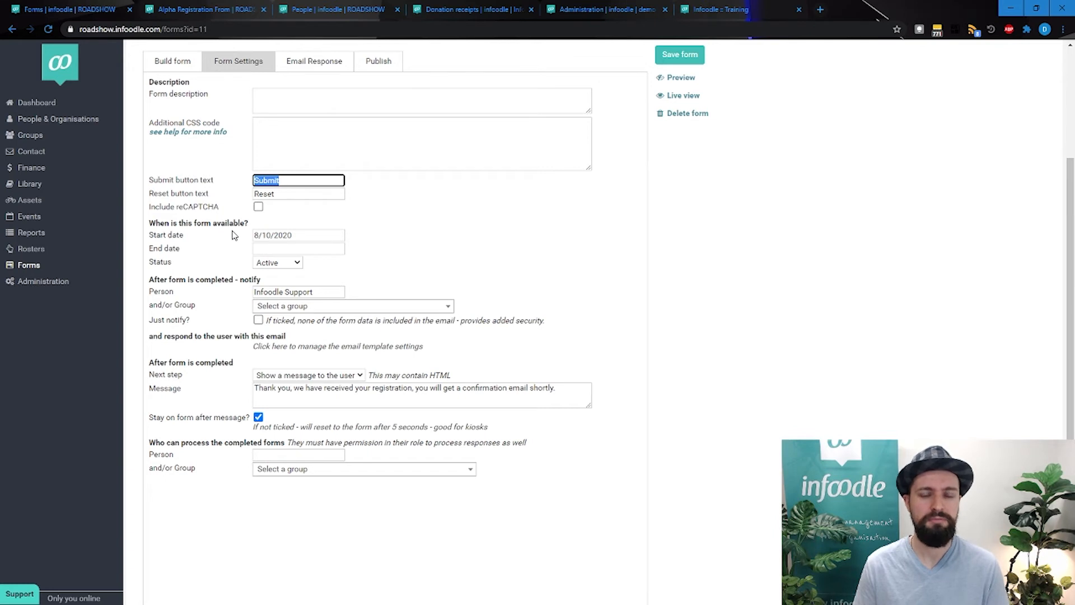
left_click(207, 255)
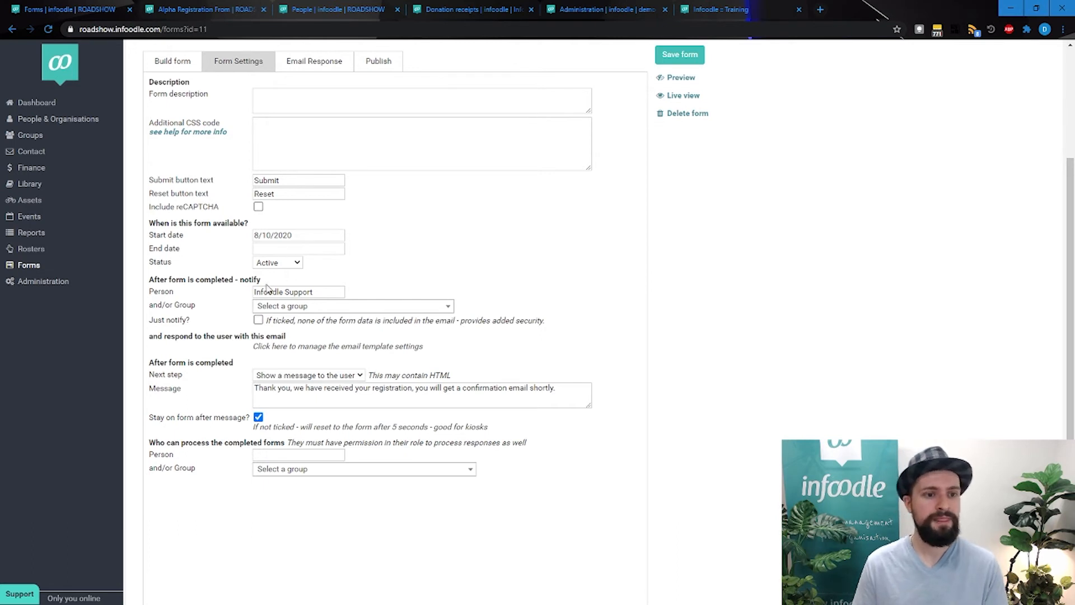
left_click(275, 263)
left_click(275, 265)
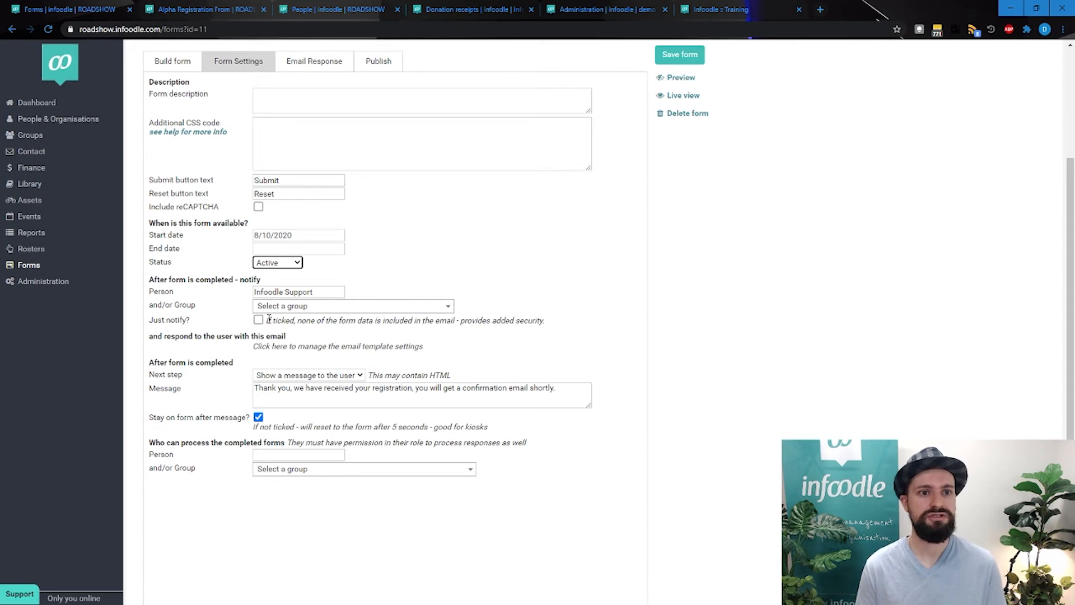
Turn the Just notify option on and off again in the form completion notification settings
scroll(266, 314, "up", 3)
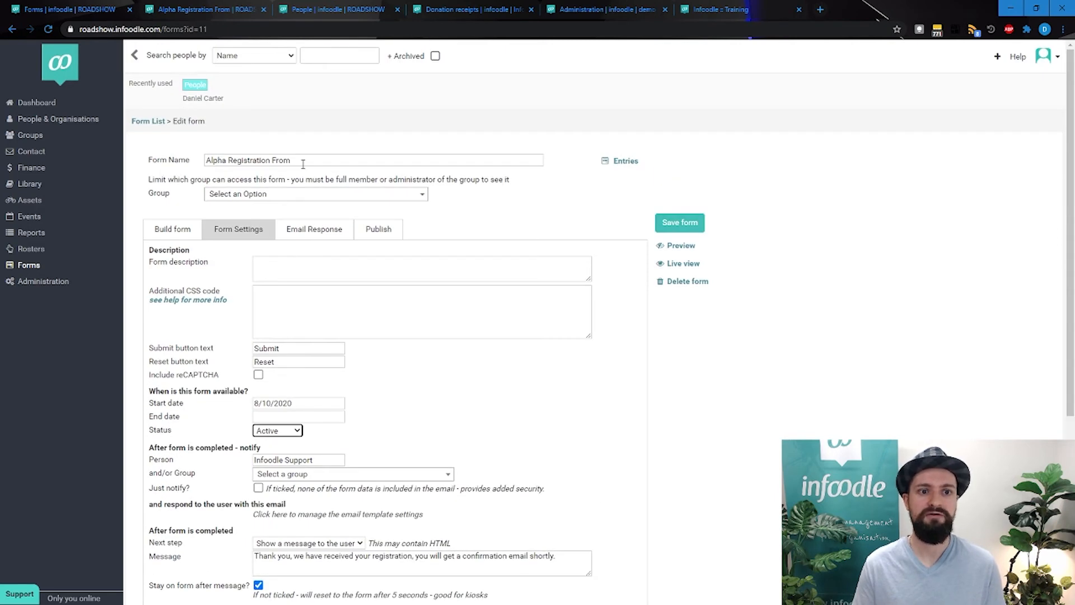
scroll(311, 255, "down", 3)
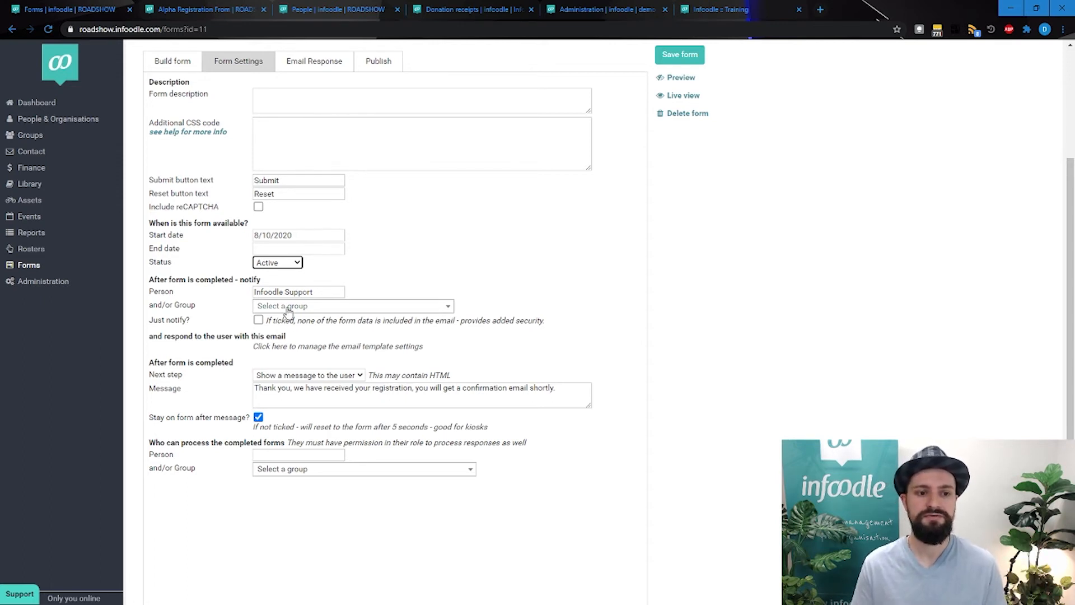
left_click(258, 319)
left_click(259, 320)
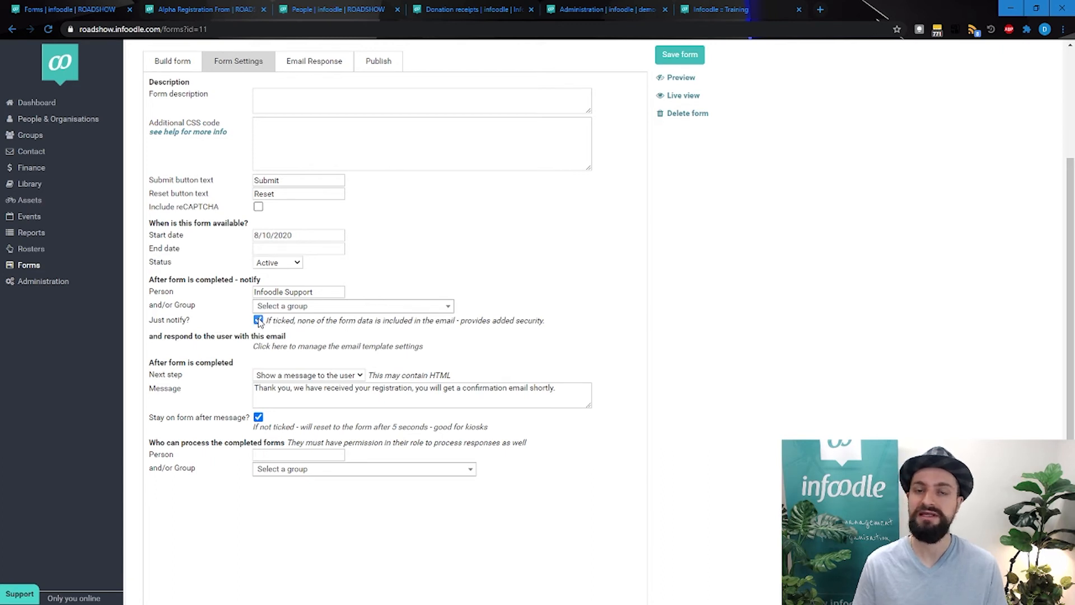
Examine the completion message and the Next step choices for what happens after the form is completed
scroll(462, 388, "down", 1)
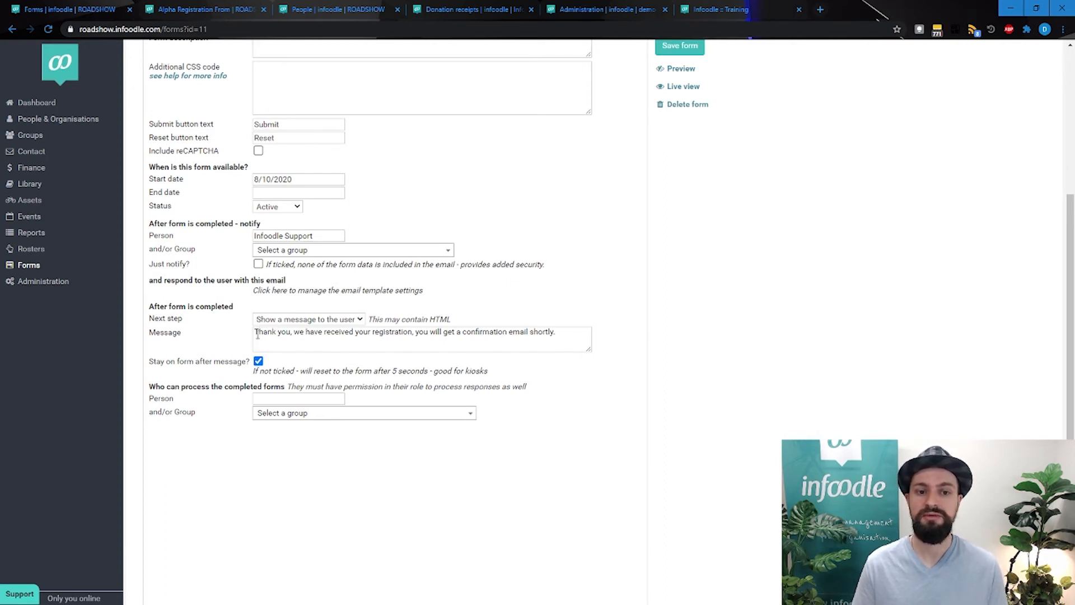
left_click_drag(255, 334, 596, 341)
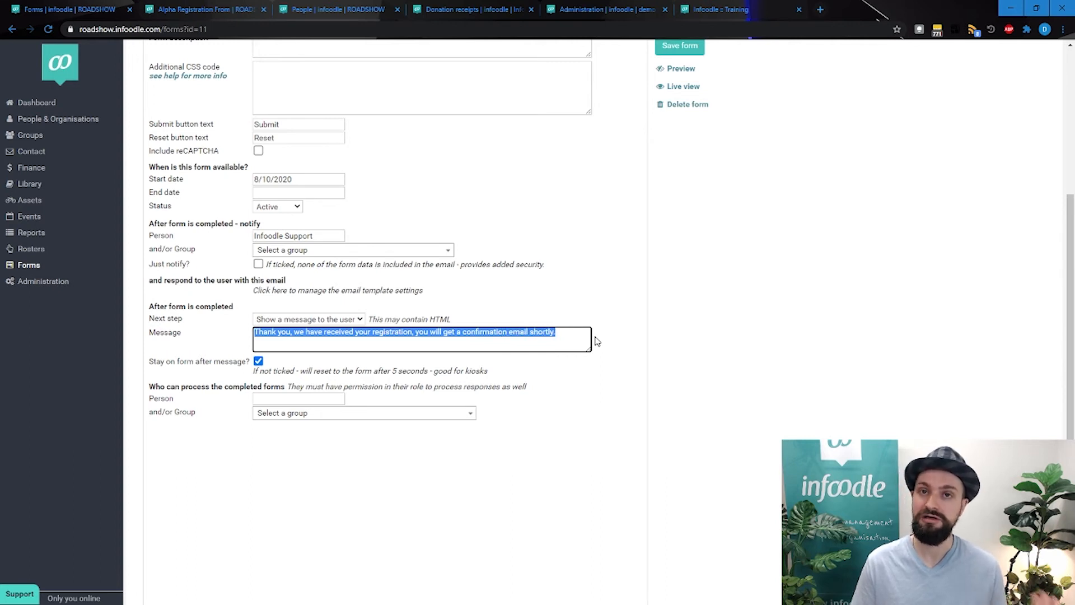
left_click(419, 344)
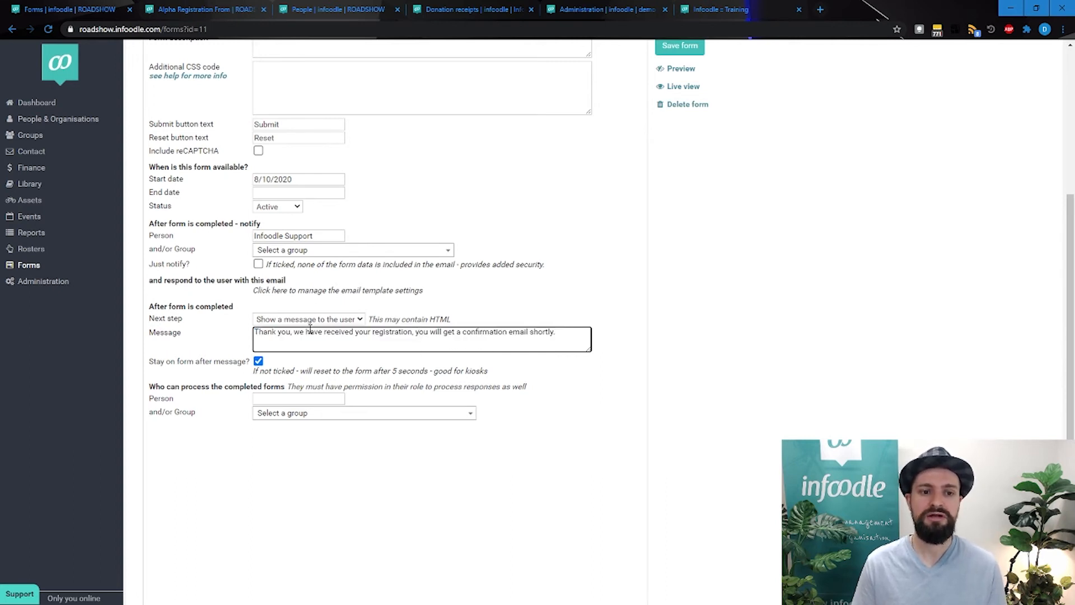
left_click(309, 321)
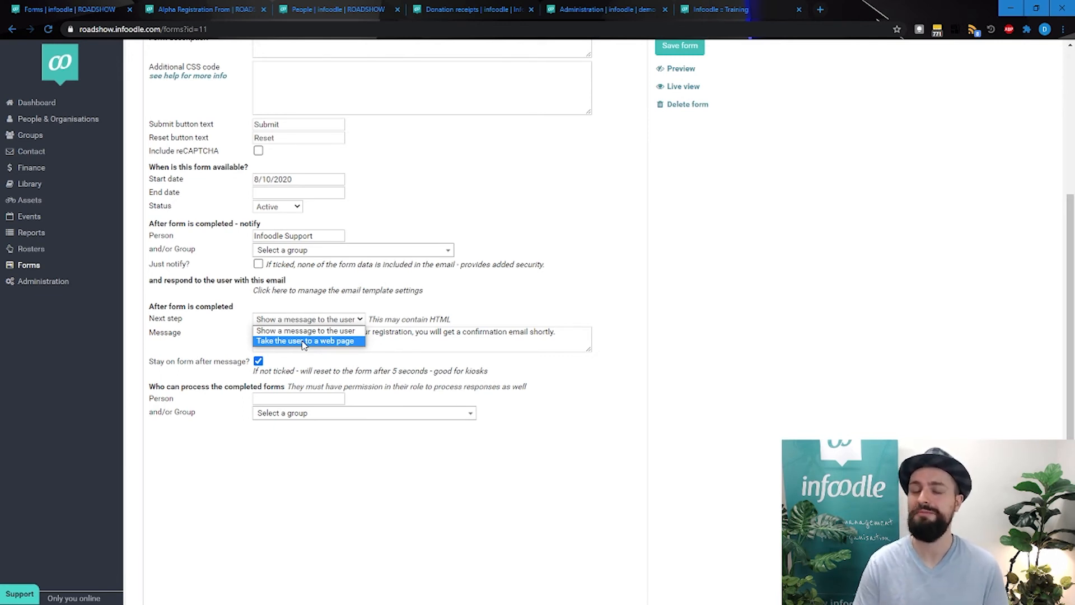
left_click(236, 338)
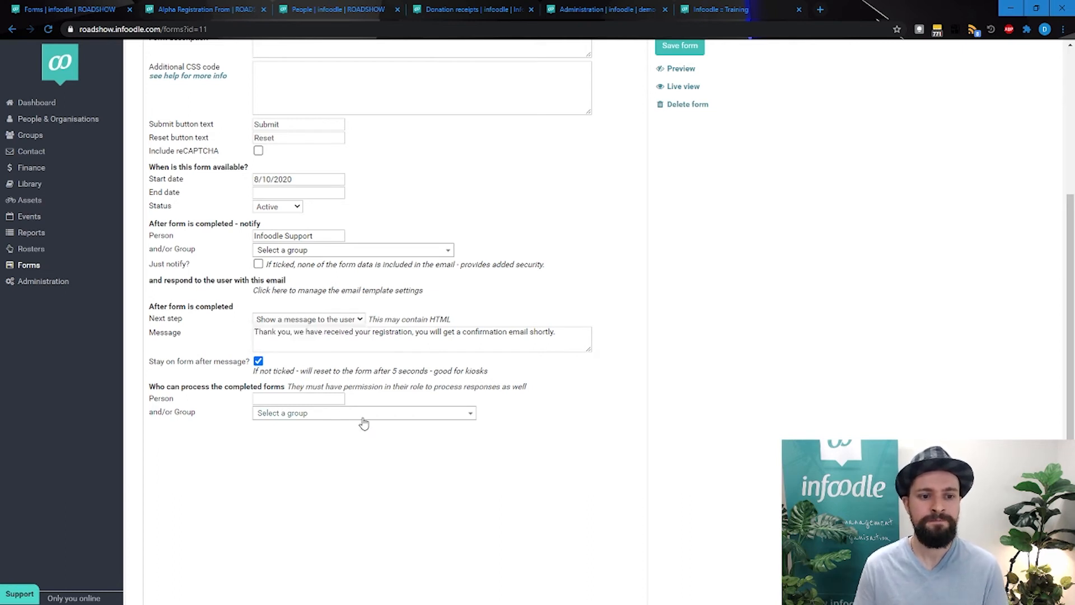
Review the completion message text together with the Stay on form after message option
left_click_drag(560, 336, 243, 323)
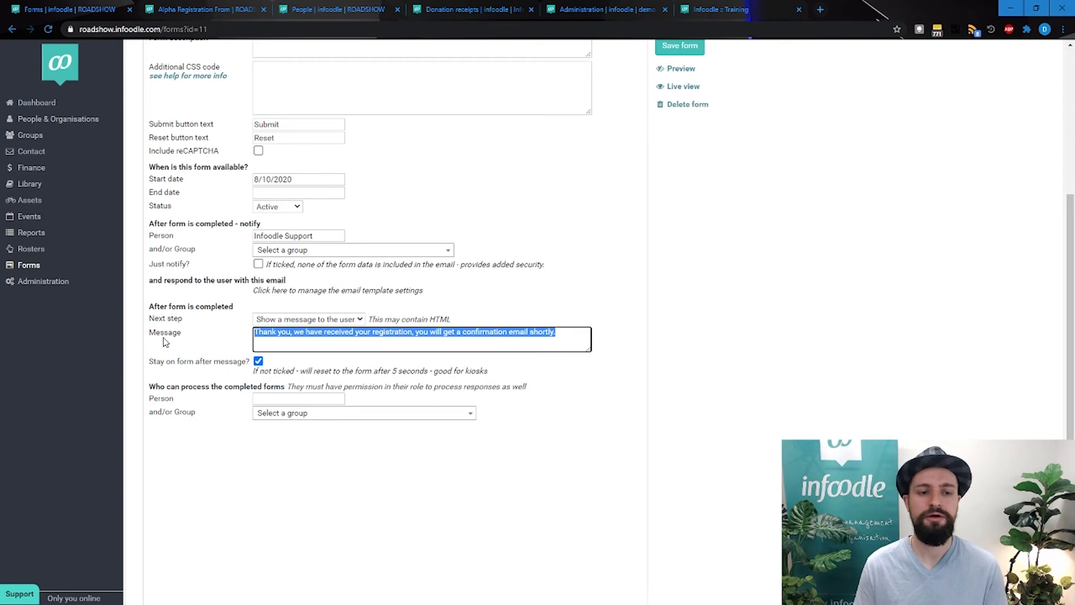
left_click(219, 349)
left_click_drag(160, 362, 247, 363)
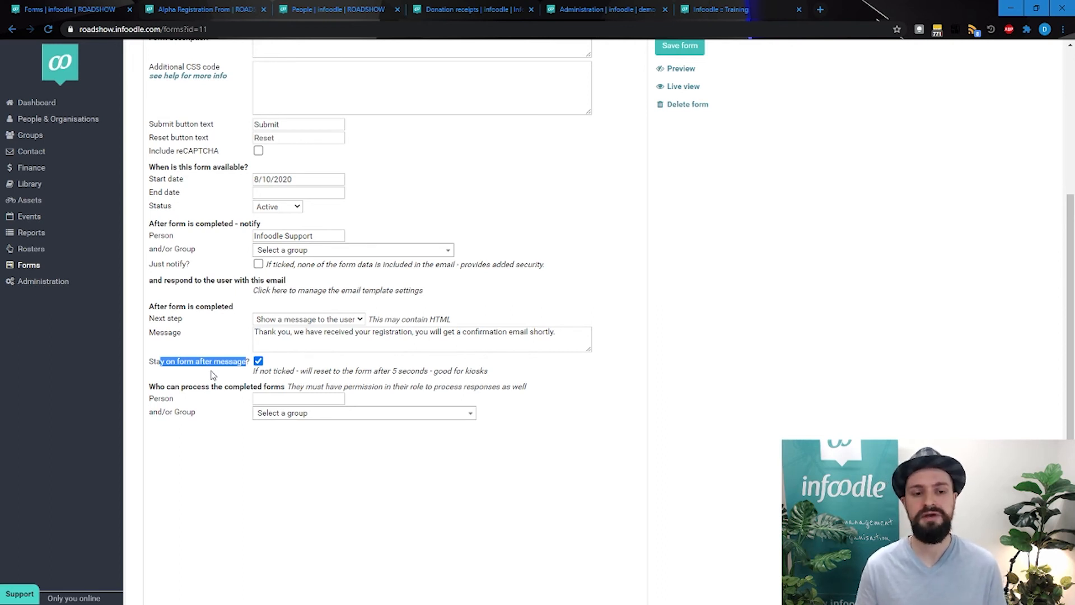
left_click(238, 360)
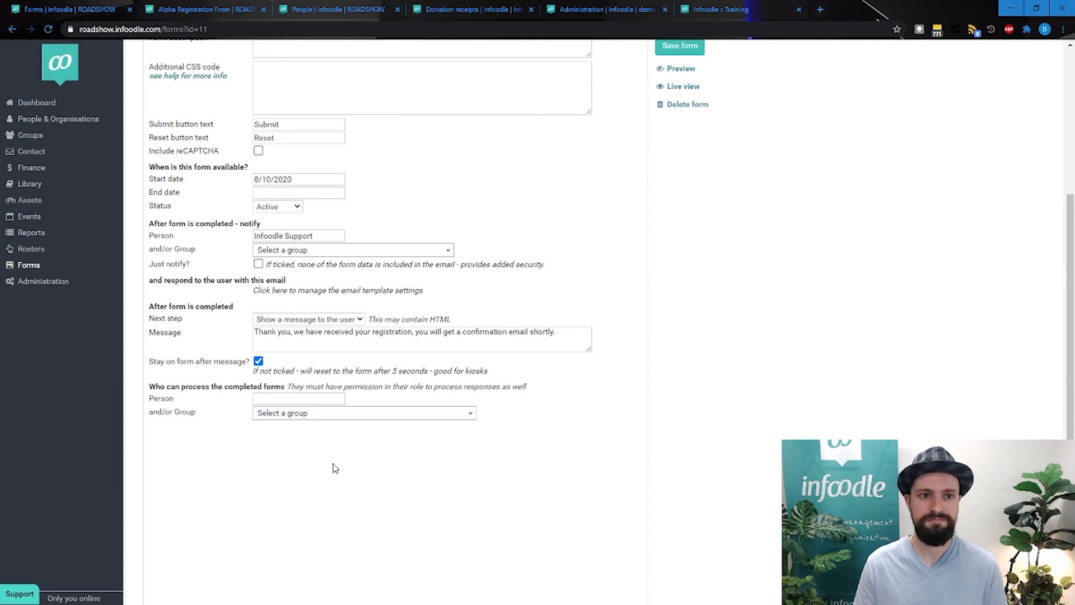
Examine the form's email response and compare its available merge fields with the fields in the form layout
scroll(334, 465, "up", 4)
left_click(338, 231)
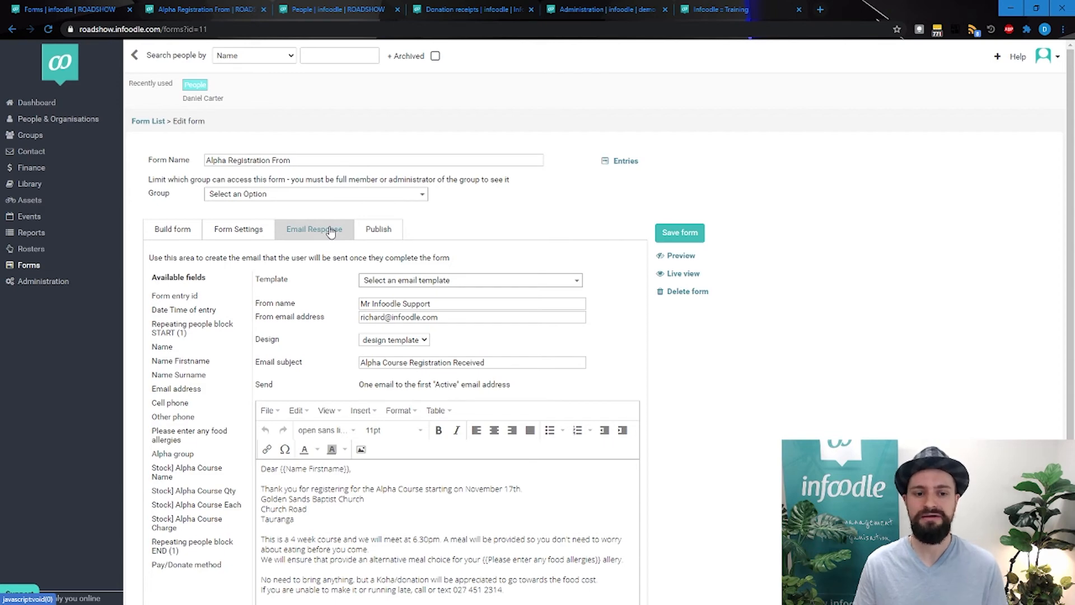
scroll(331, 232, "down", 2)
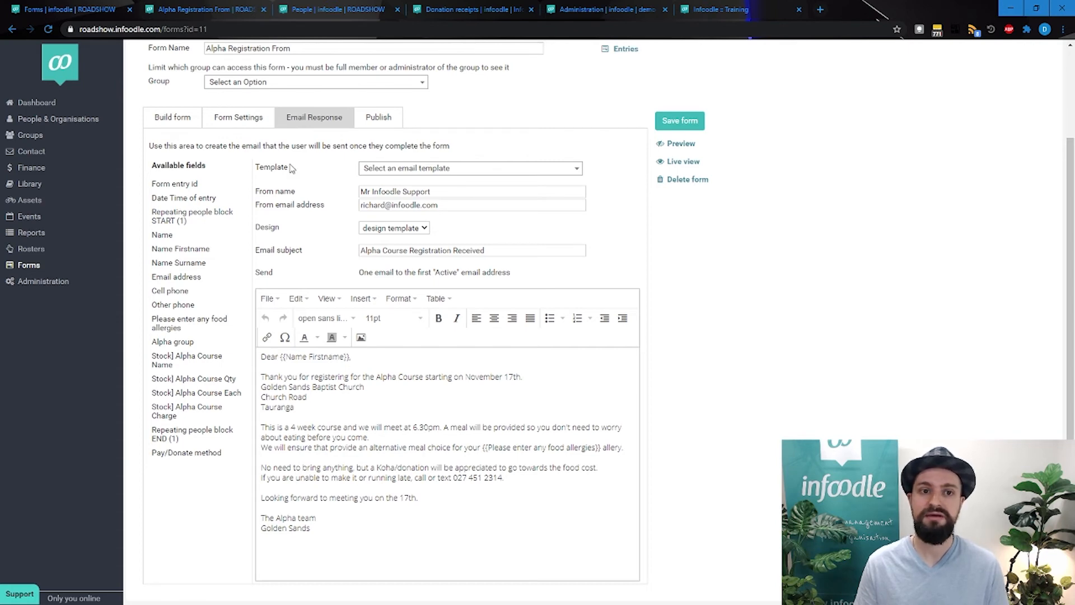
left_click(179, 119)
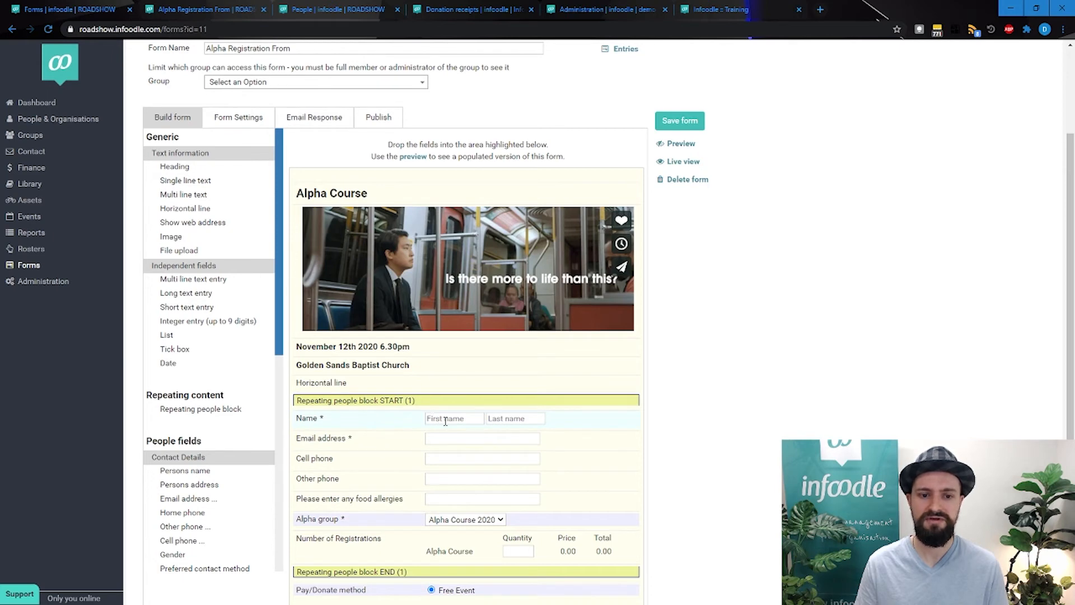
left_click(297, 118)
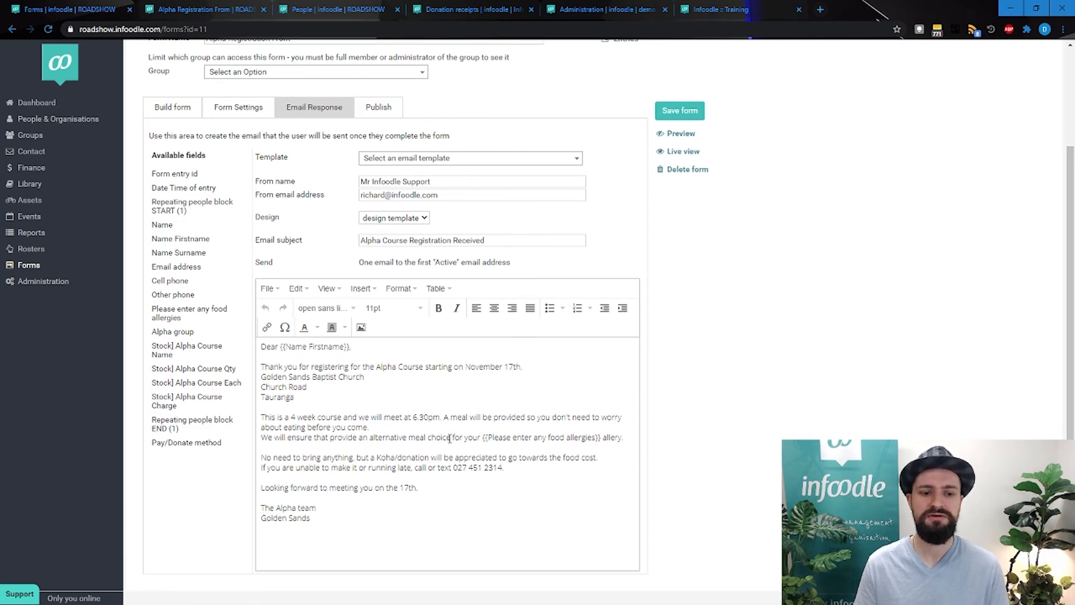
Display the form's publishing options and highlight the permanent public link and the link based on the form name
scroll(392, 292, "up", 2)
left_click(378, 167)
scroll(390, 168, "up", 2)
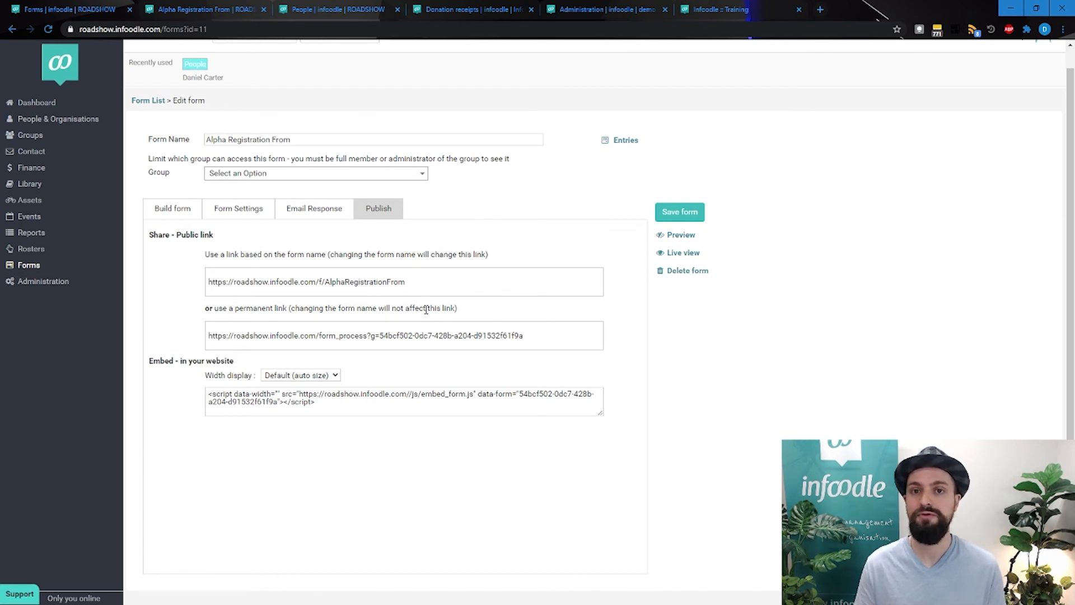
left_click(563, 335)
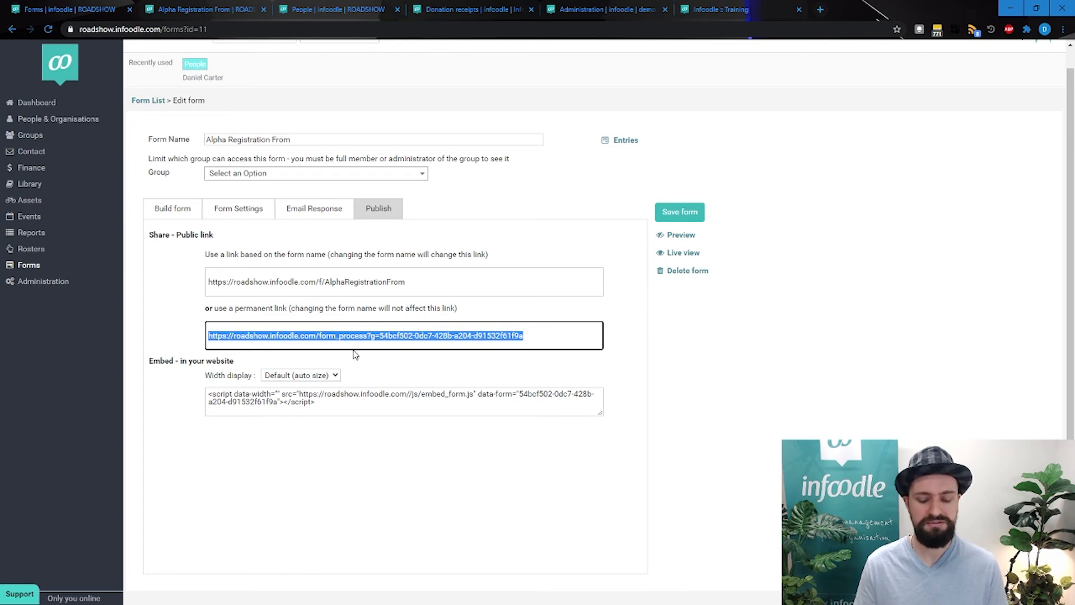
left_click(441, 280)
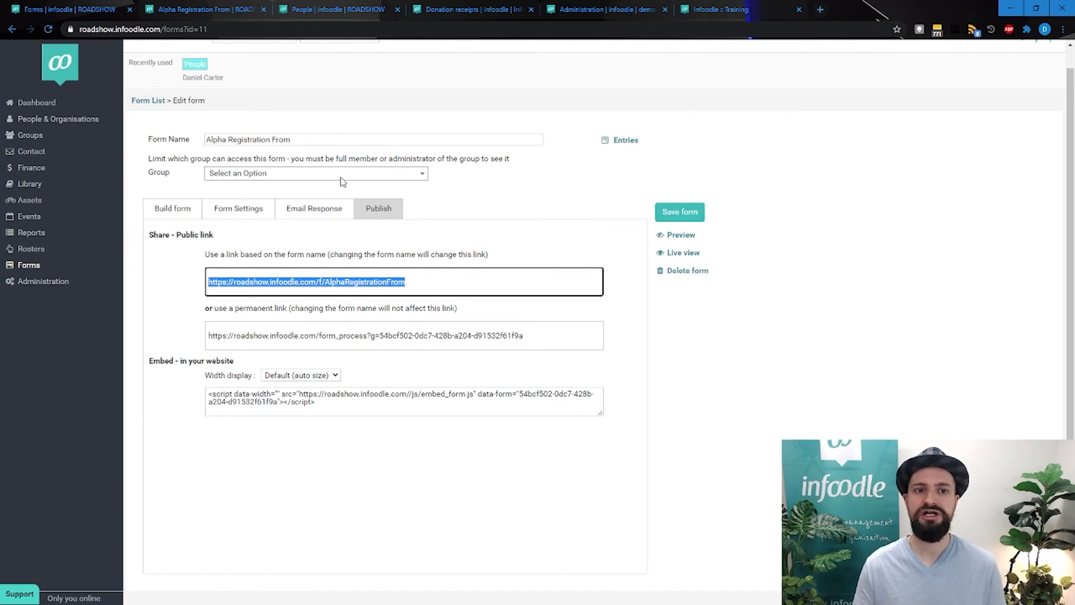
Compare the form name with its name-based link, and highlight the permanent link and the website embed code
left_click(336, 140)
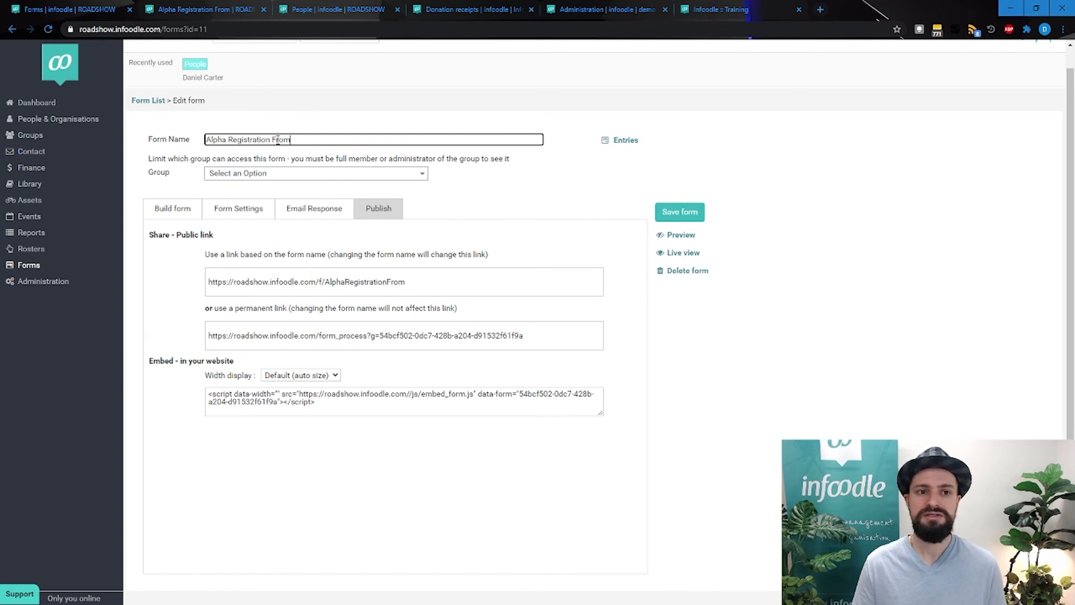
left_click_drag(276, 140, 285, 141)
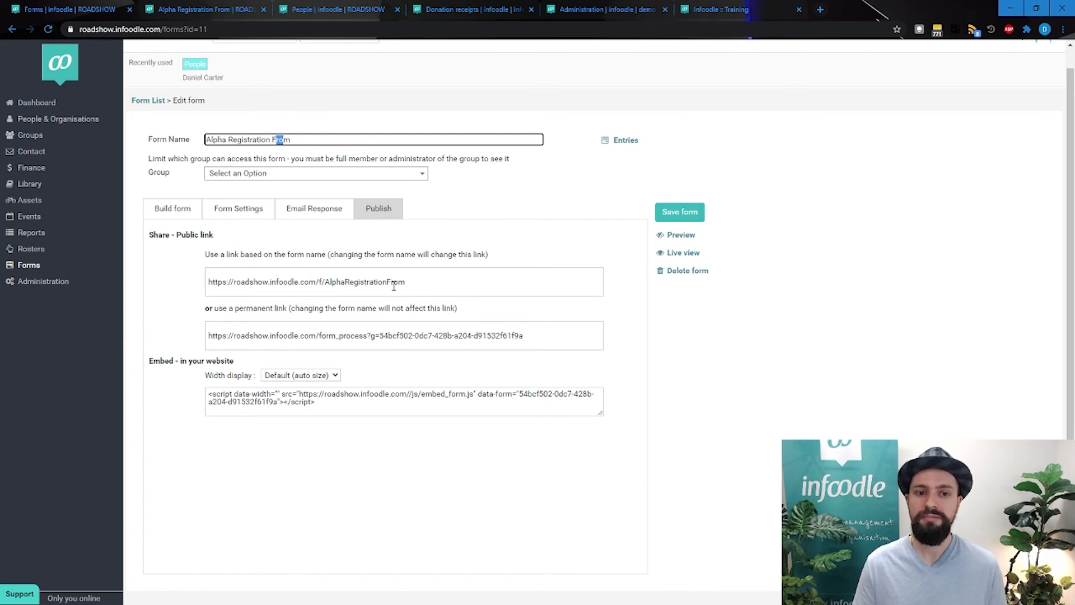
left_click_drag(390, 282, 127, 290)
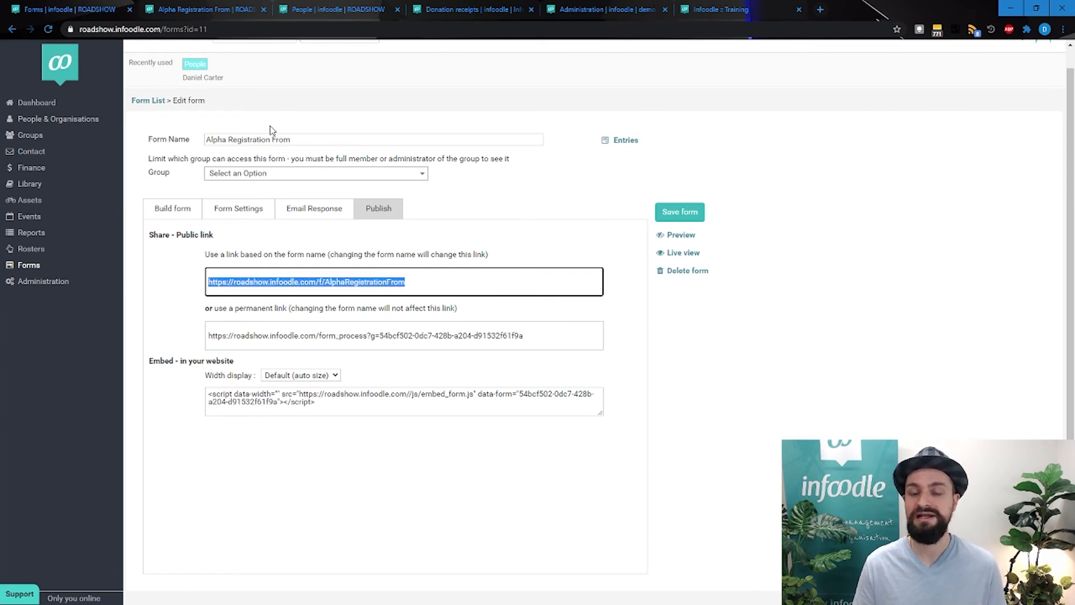
left_click(427, 283)
left_click_drag(541, 336, 174, 336)
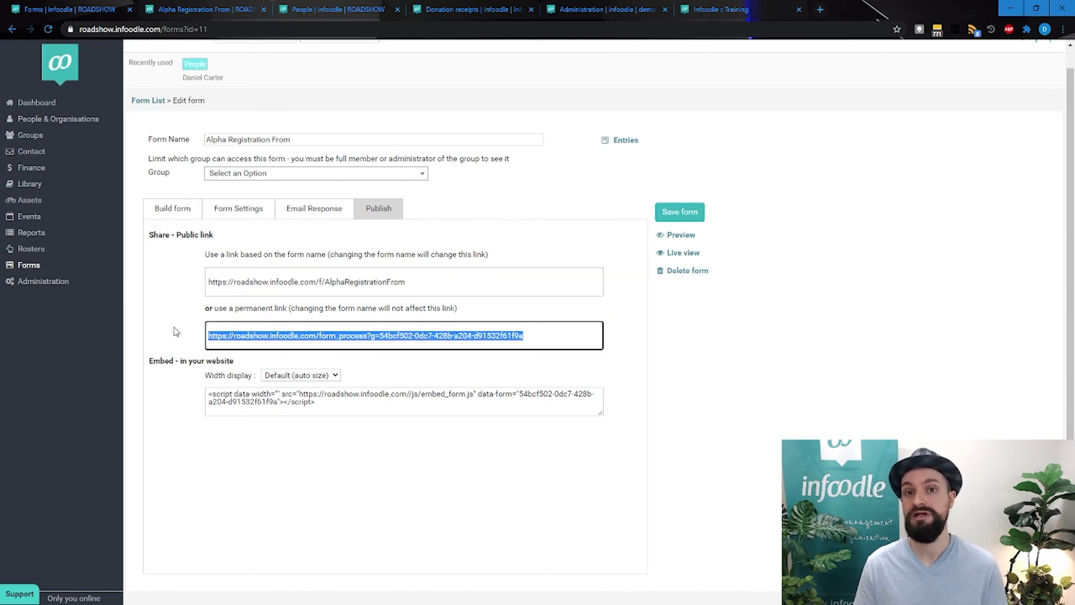
triple_click(360, 401)
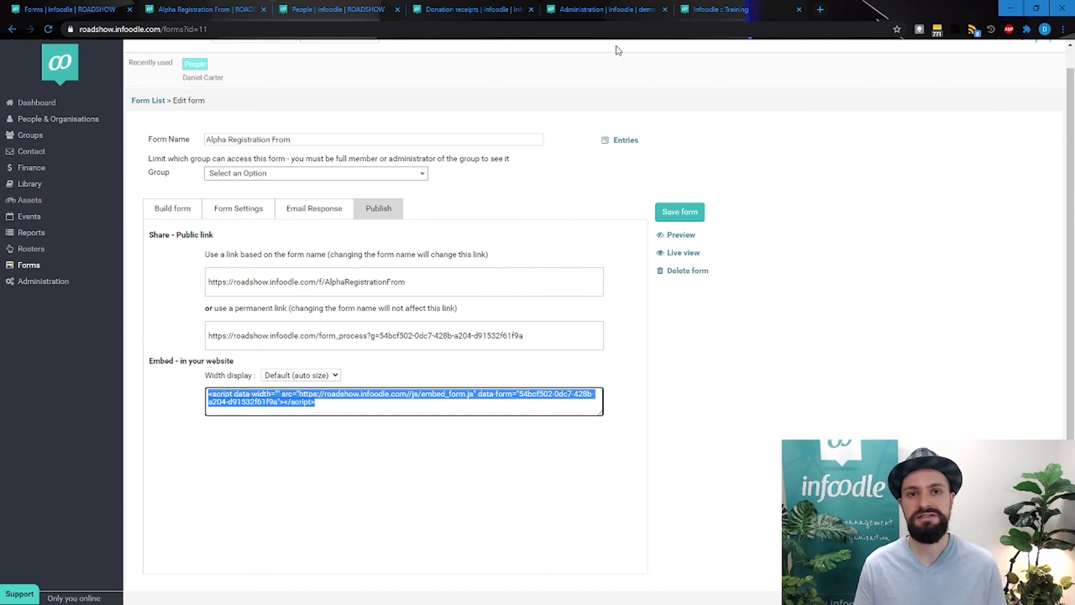
Switch to the infoodle training page and examine the embedded Training Request Form from its name fields to the Submit option
left_click(721, 9)
scroll(477, 317, "up", 5)
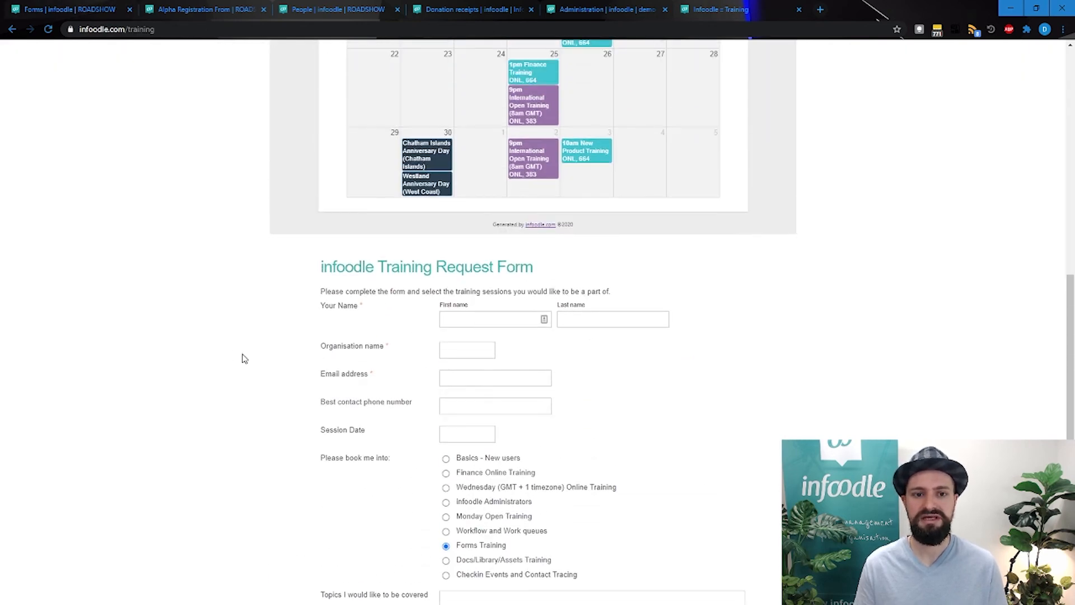
scroll(246, 364, "up", 10)
scroll(268, 231, "down", 12)
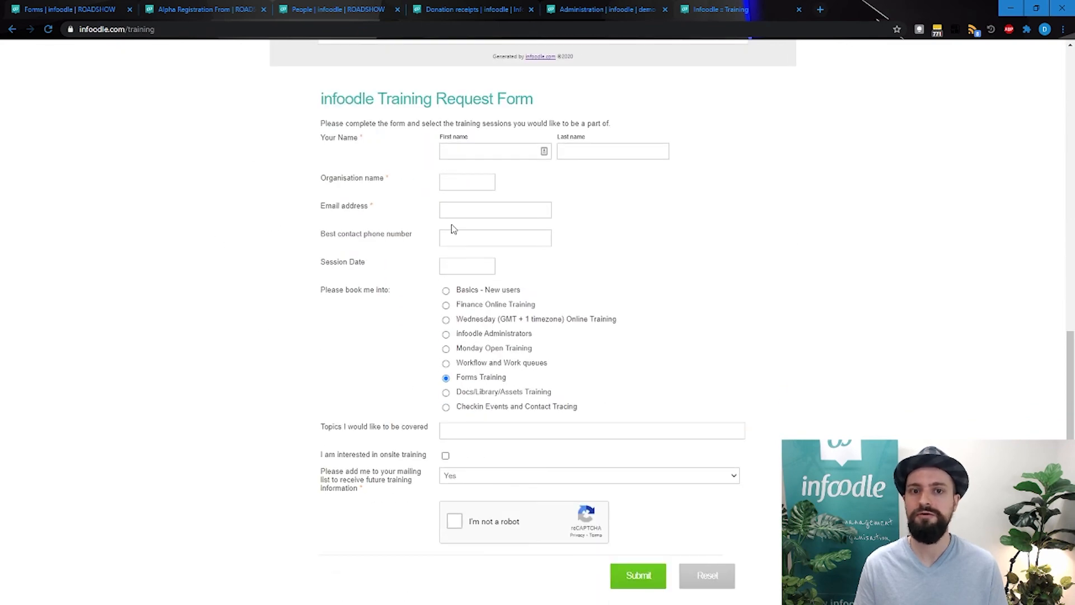
scroll(570, 280, "down", 4)
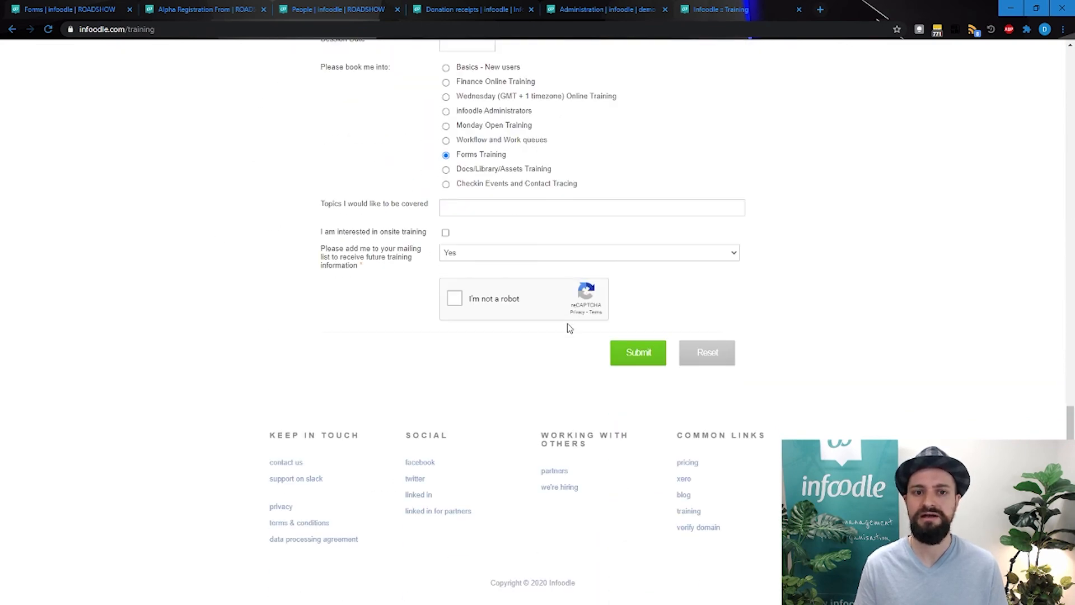
scroll(567, 325, "up", 4)
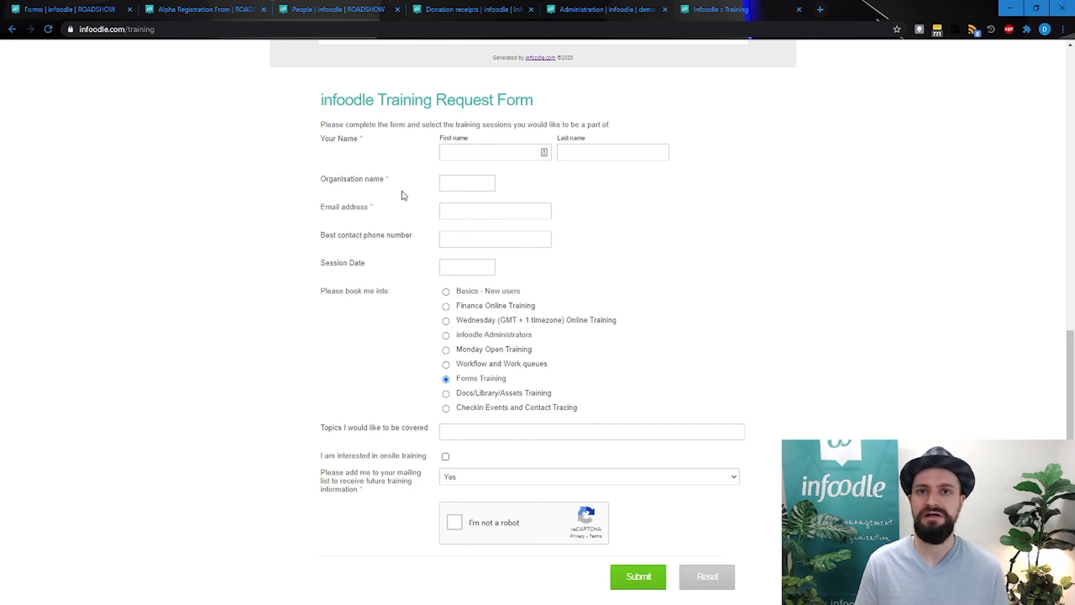
Return to the Alpha registration form, preview it in tablet, phone and desktop layouts, and display its entries
left_click(112, 8)
left_click(621, 429)
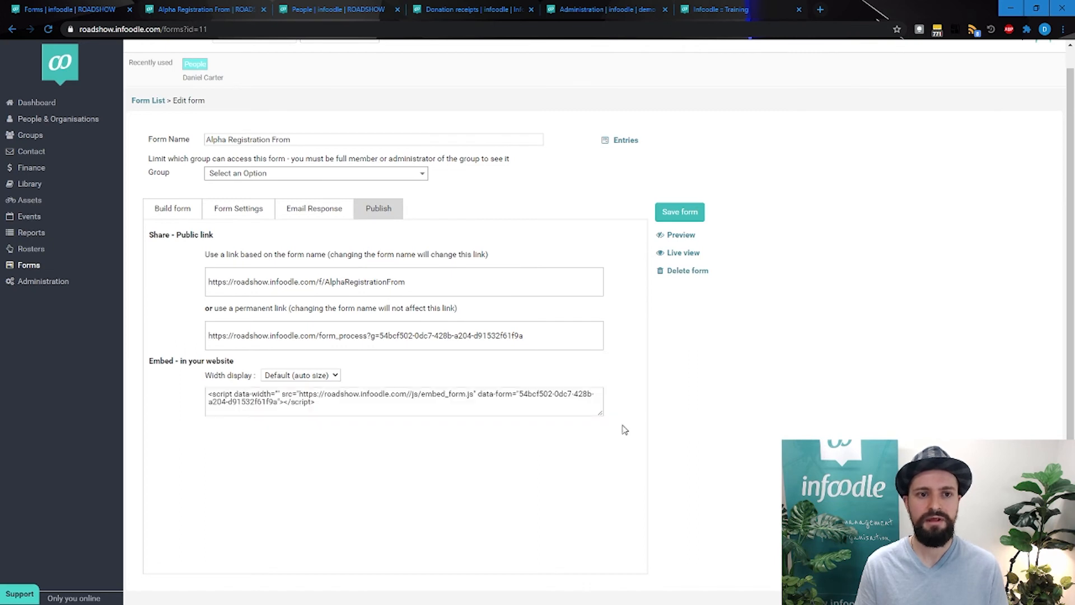
left_click(170, 208)
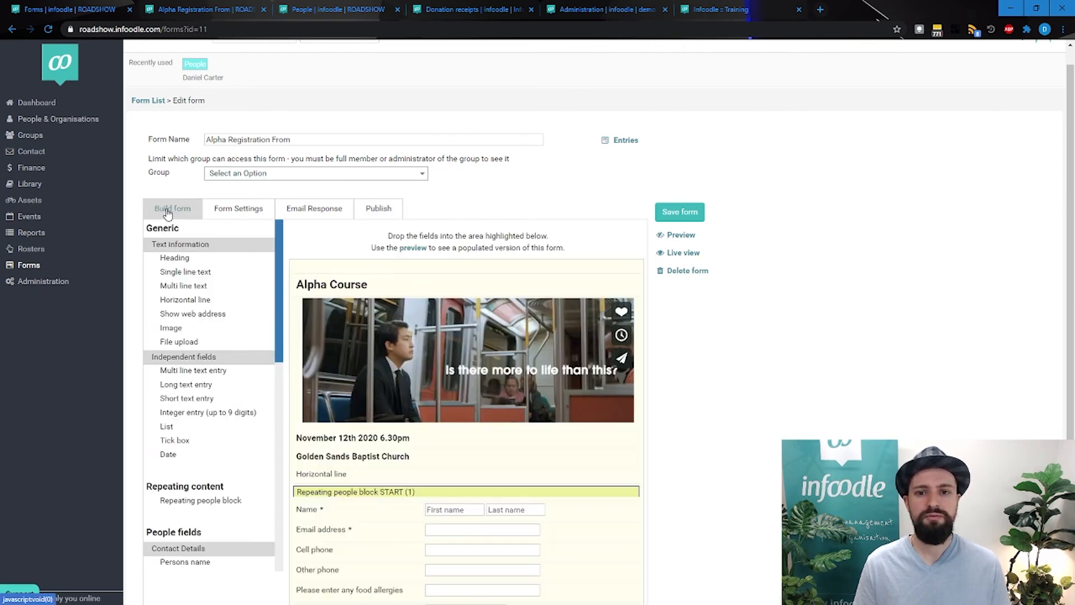
left_click(675, 235)
scroll(289, 396, "down", 3)
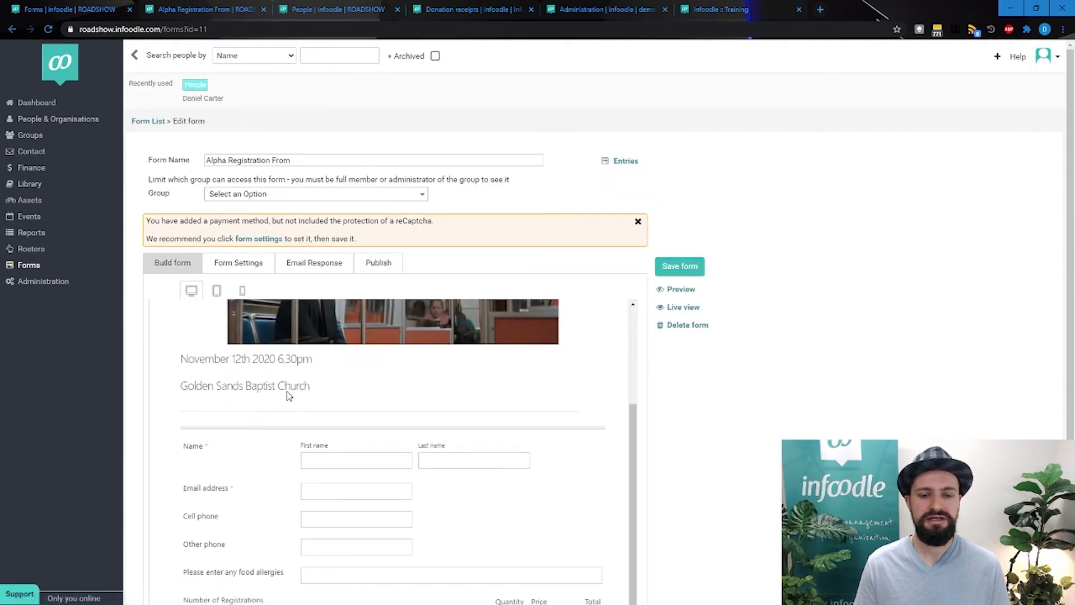
scroll(289, 396, "up", 3)
left_click(217, 291)
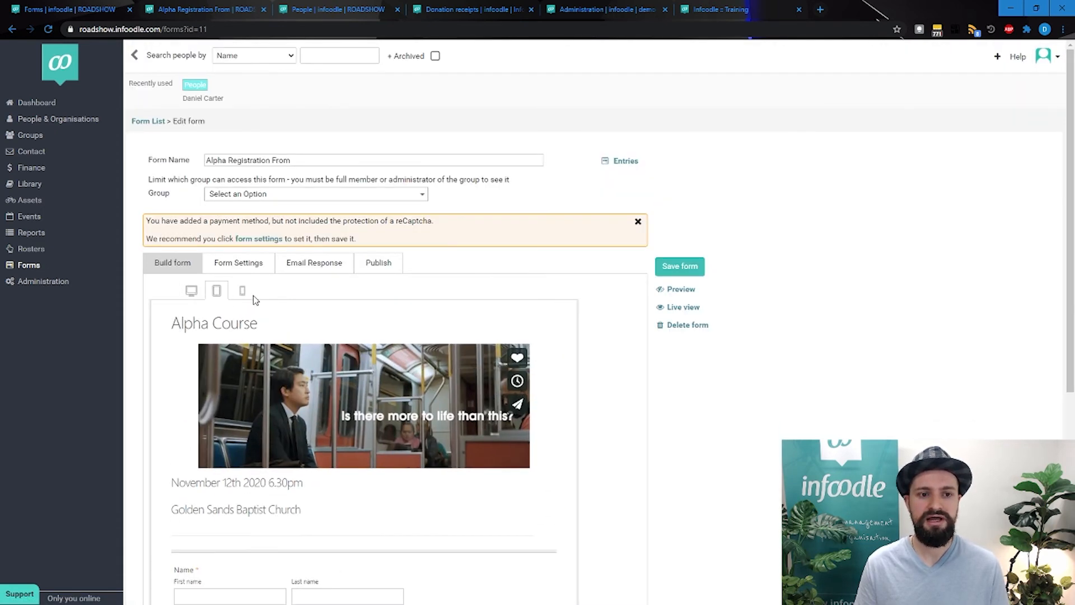
left_click(242, 291)
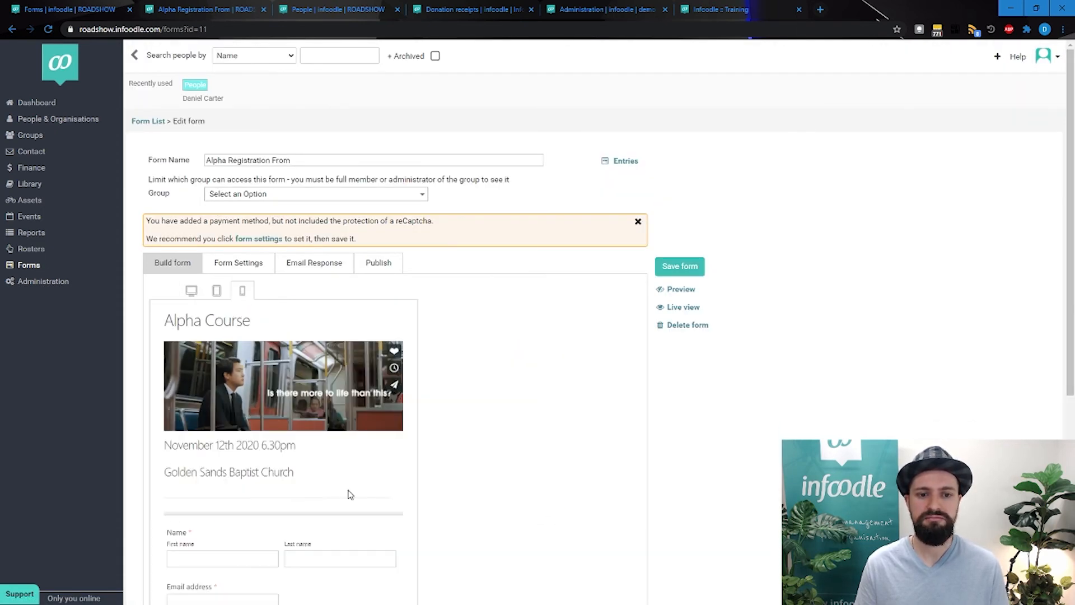
left_click(191, 291)
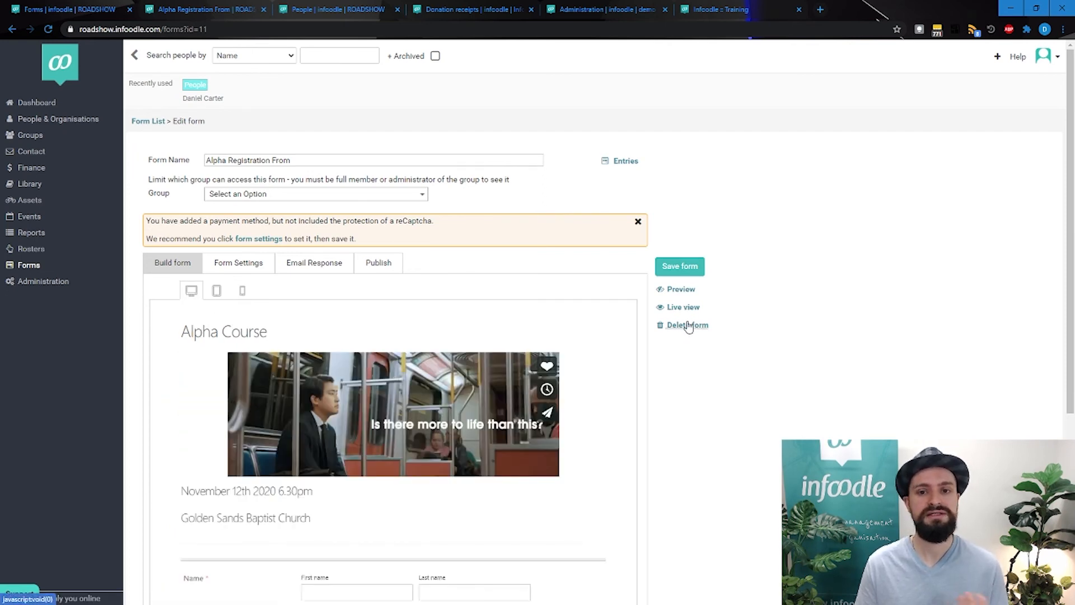
left_click(623, 160)
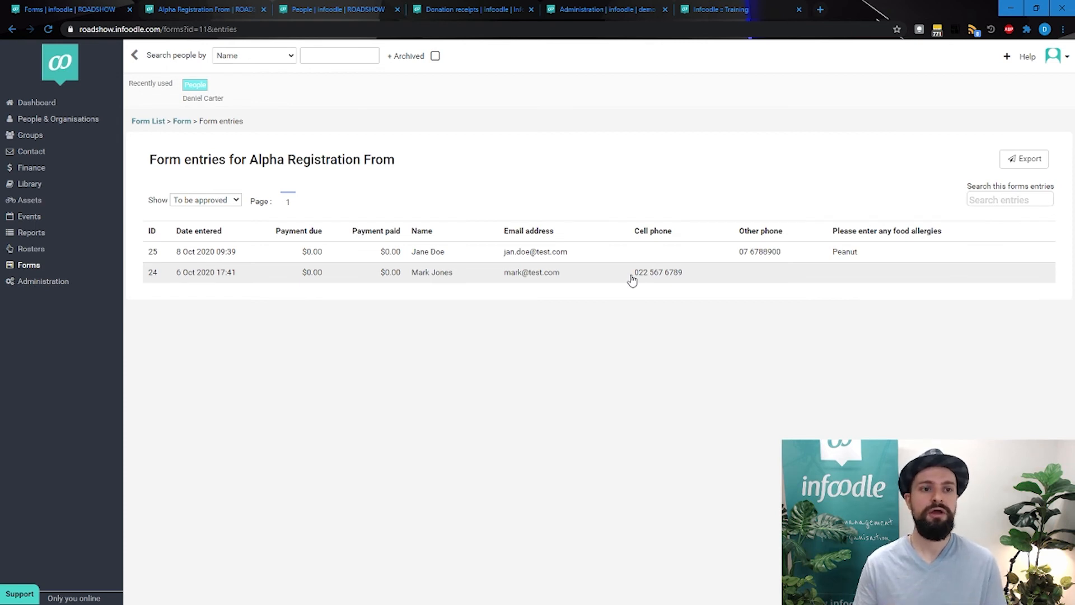
Start a new form from the form list and add a heading reading "Update my details"
left_click(149, 122)
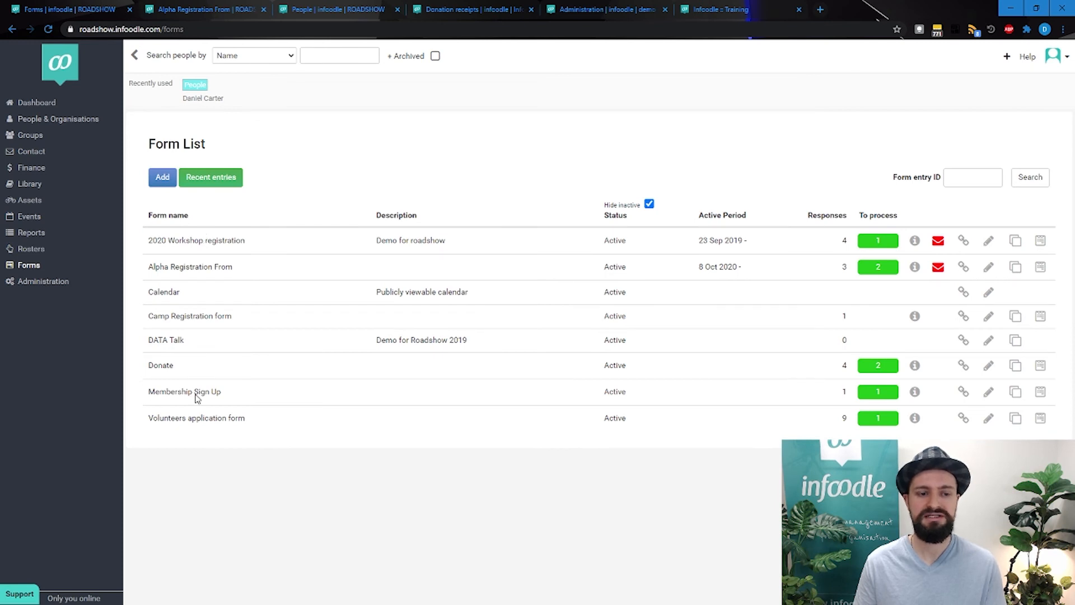
left_click(165, 178)
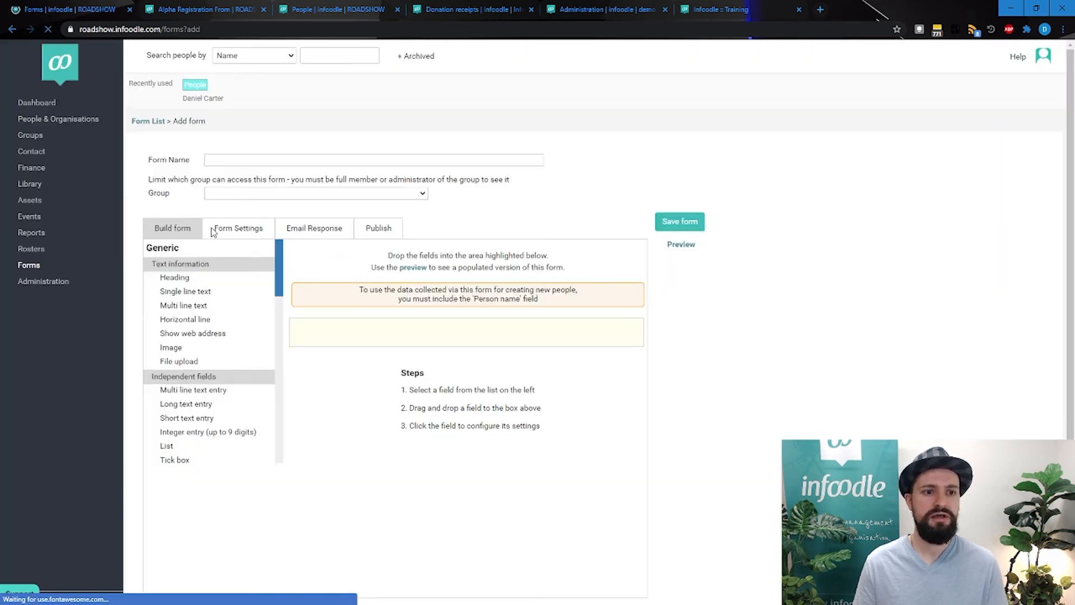
left_click_drag(173, 281, 496, 358)
left_click(505, 403)
key("ctrl+a")
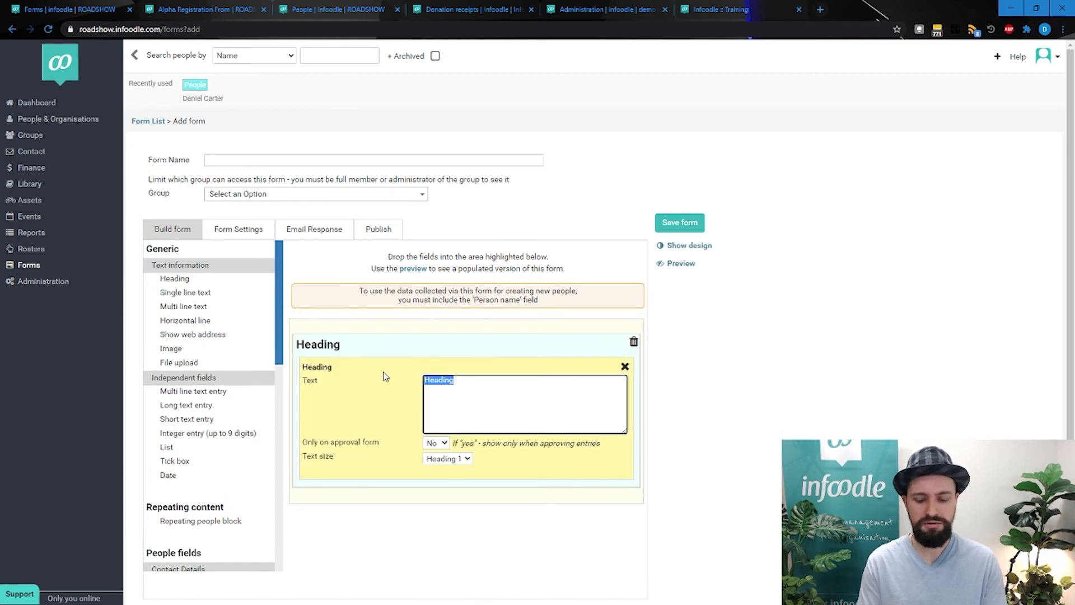
type("Update my details")
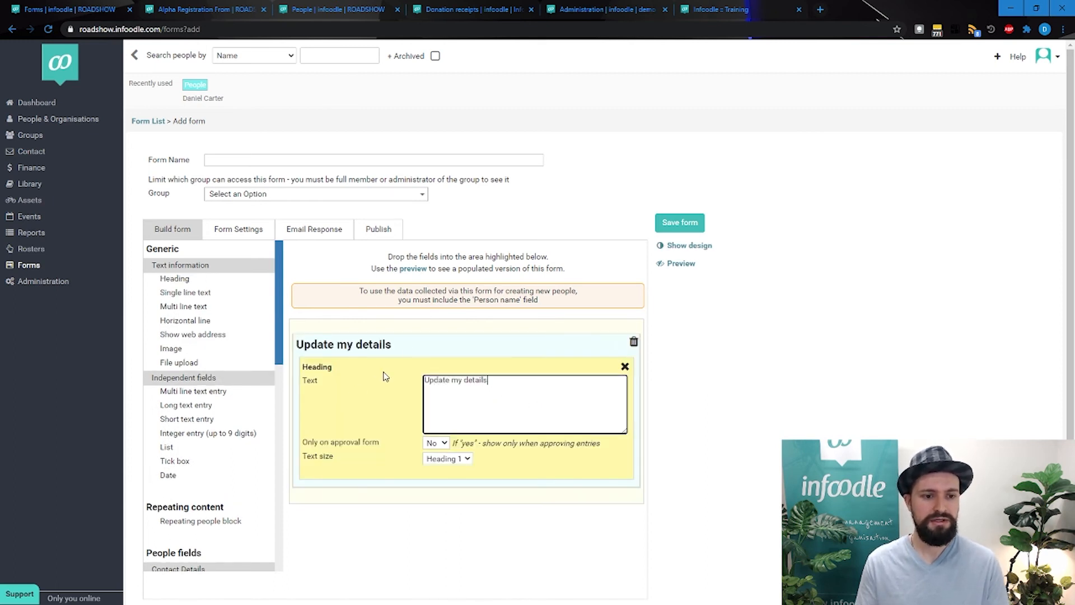
Add the Persons name, Email address and Home phone contact fields below the heading
scroll(204, 427, "down", 4)
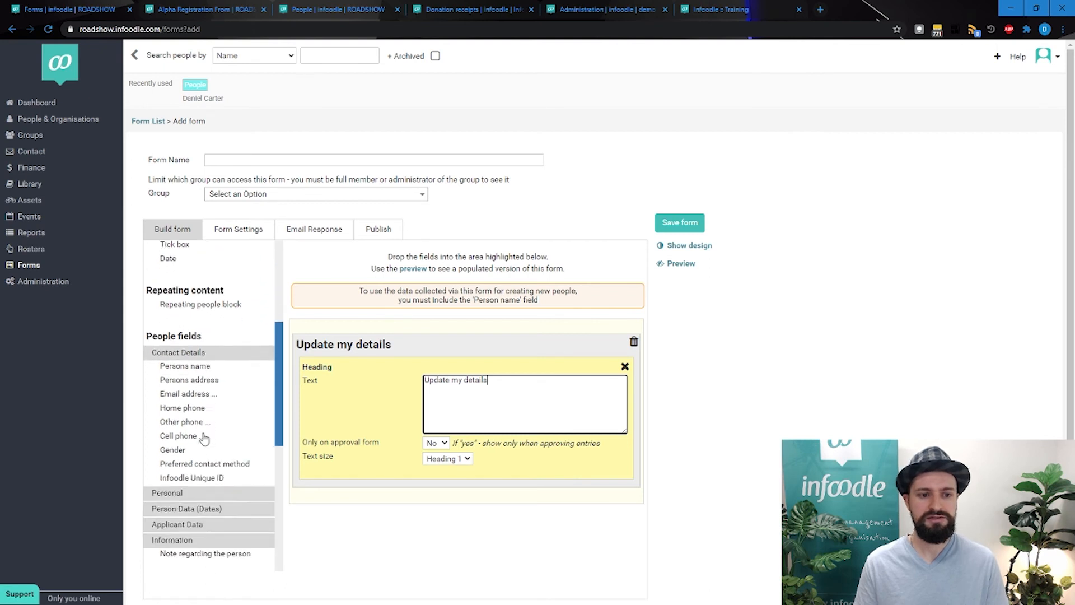
left_click_drag(174, 359, 415, 507)
left_click_drag(191, 384, 386, 493)
scroll(184, 336, "down", 2)
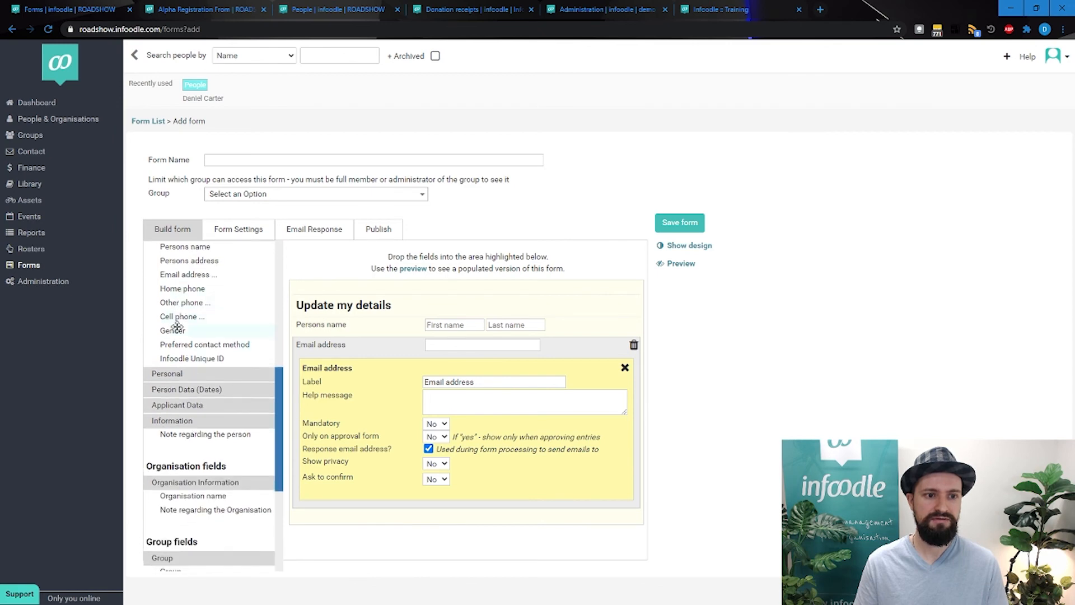
left_click_drag(180, 288, 337, 509)
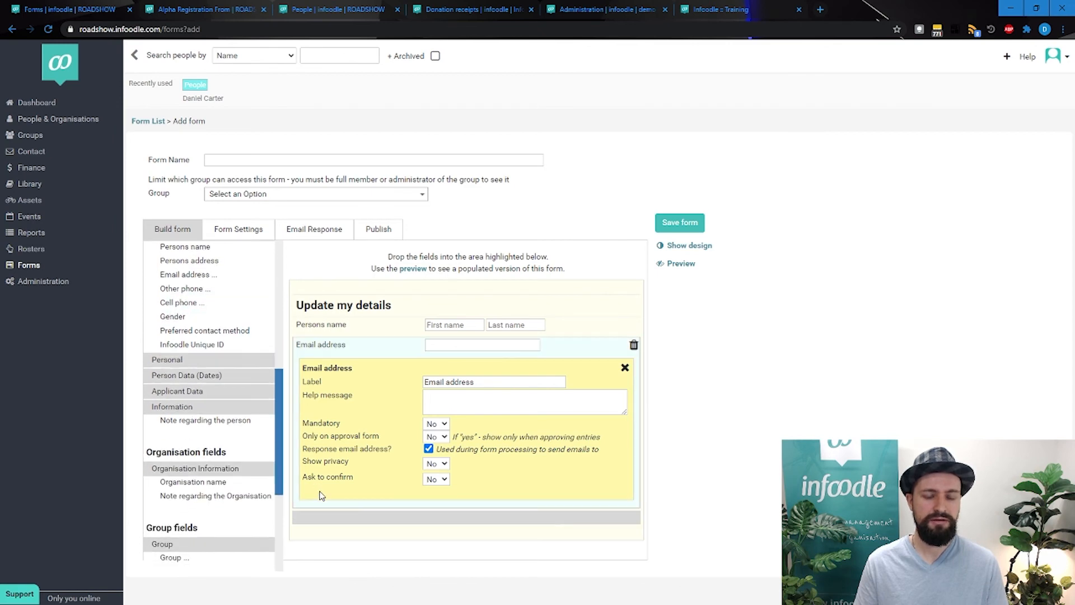
Add the Nick name and Allergy personal fields and the Occupation information field below Home phone
left_click(181, 361)
scroll(234, 374, "down", 1)
left_click_drag(201, 317, 328, 507)
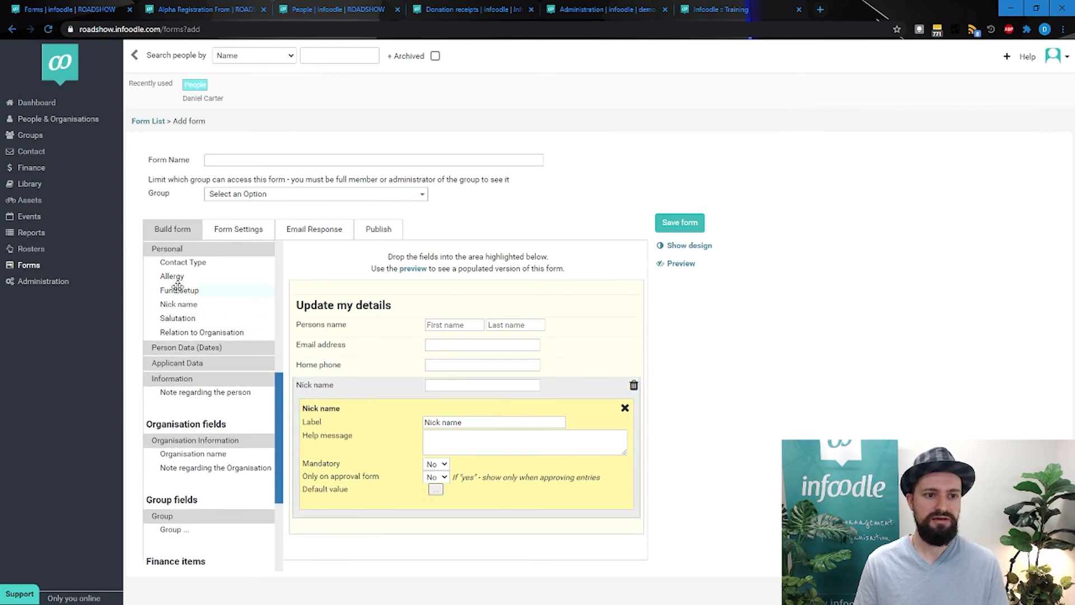
left_click_drag(173, 277, 329, 489)
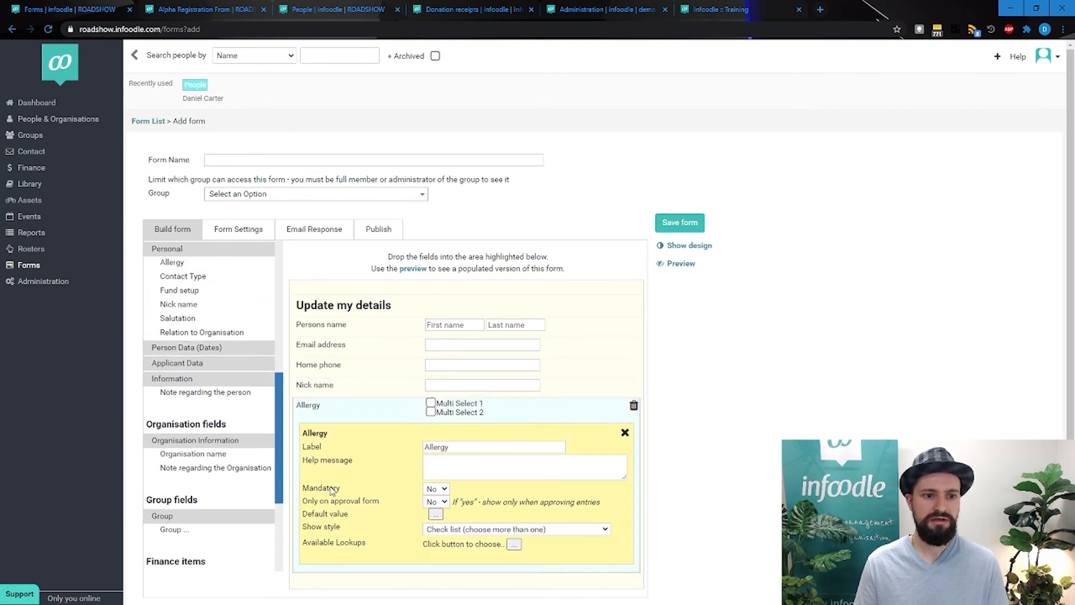
left_click(193, 364)
left_click(172, 395)
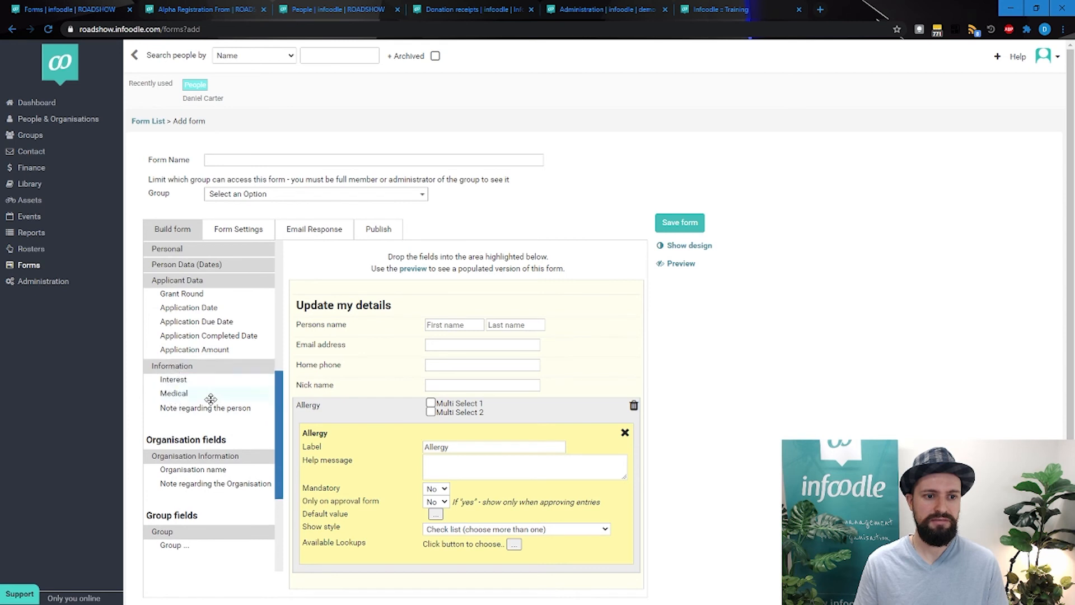
scroll(207, 347, "down", 3)
left_click_drag(360, 496, 353, 581)
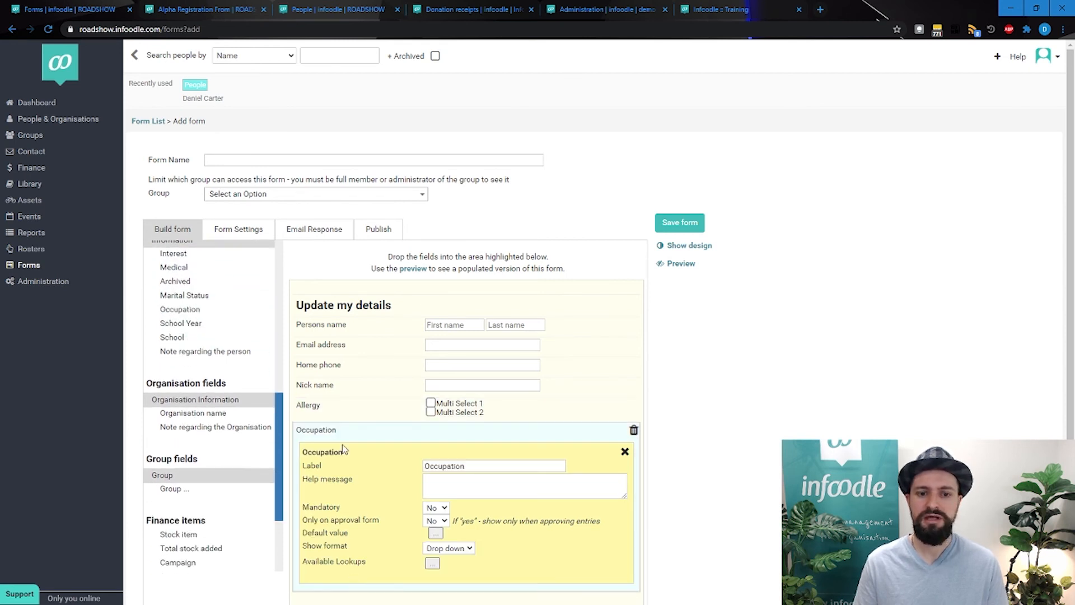
Make the Email address and Persons name fields mandatory
left_click(336, 347)
left_click(437, 425)
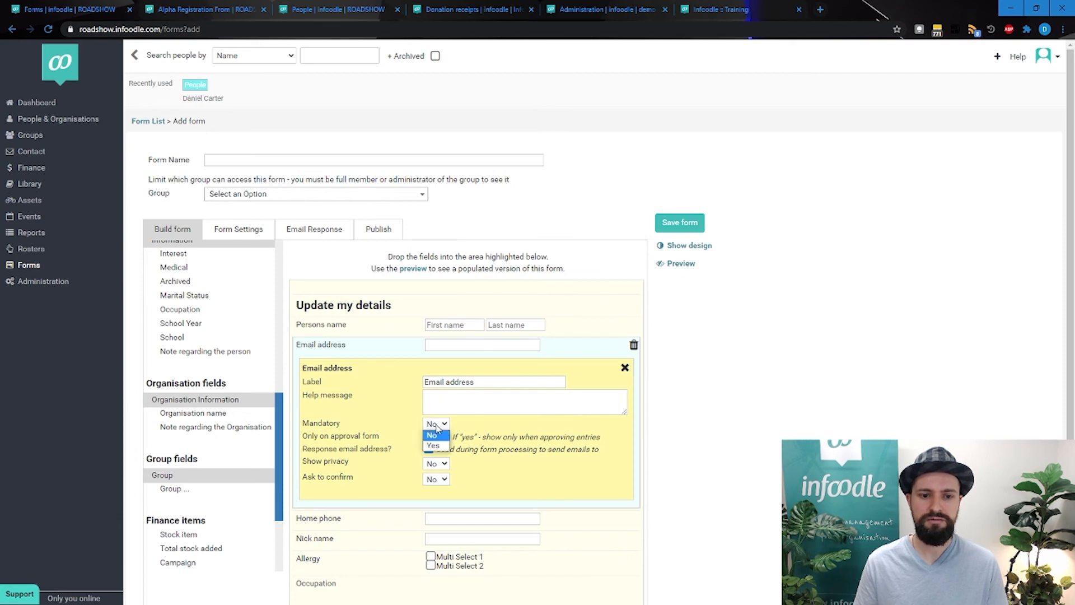
left_click(437, 446)
left_click(359, 329)
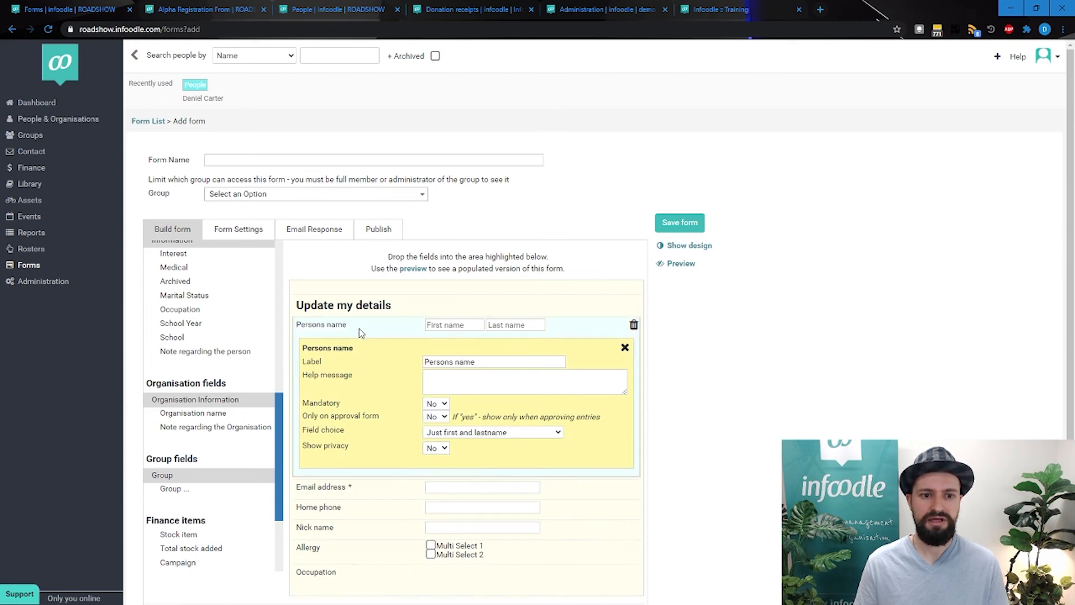
left_click(435, 404)
left_click(437, 425)
scroll(504, 430, "down", 1)
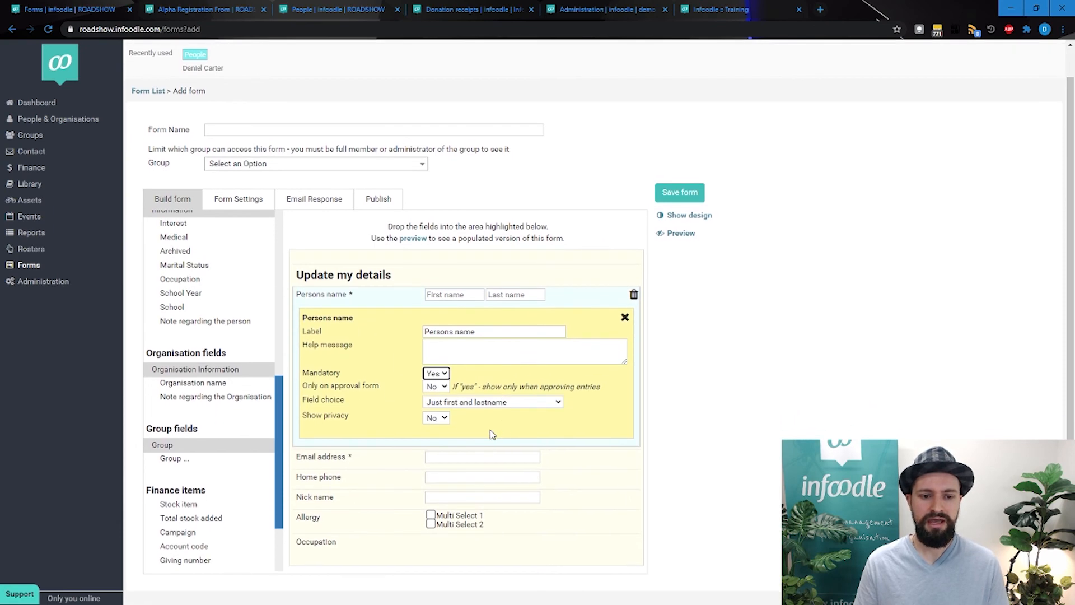
Make the Occupation field mandatory
left_click(328, 541)
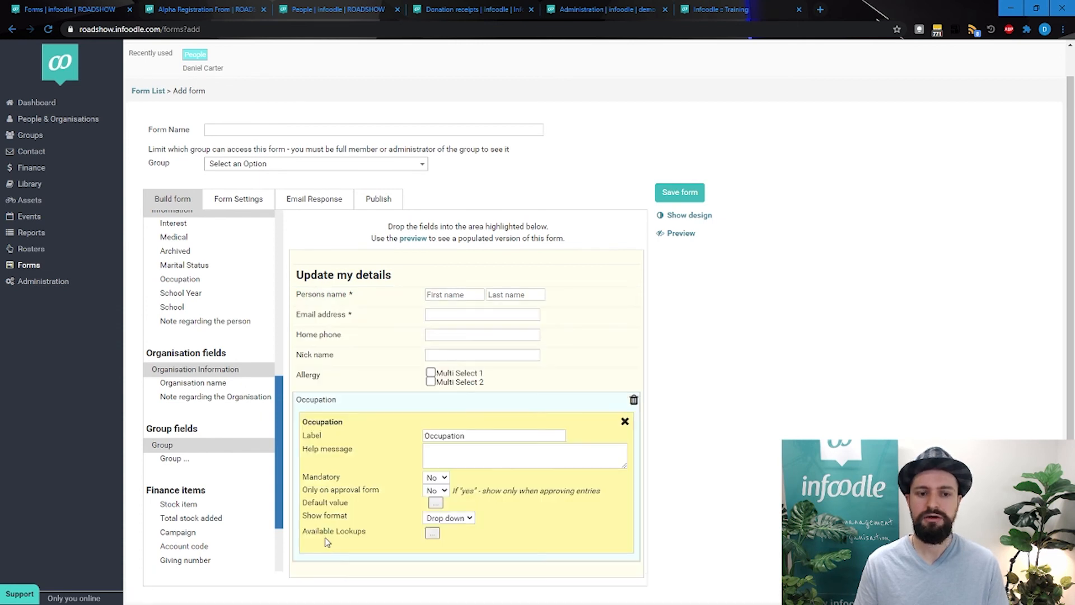
left_click(438, 478)
left_click(436, 497)
left_click(724, 461)
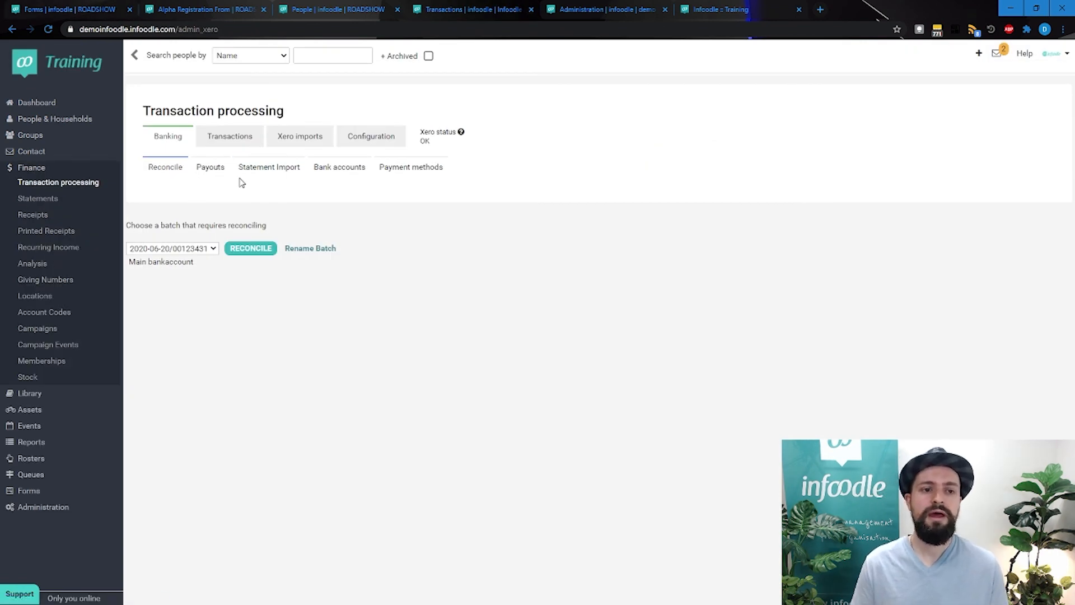
Display the banking payouts in Transaction processing and open the Stripe payout banked on 30 Jun 2020
left_click(221, 178)
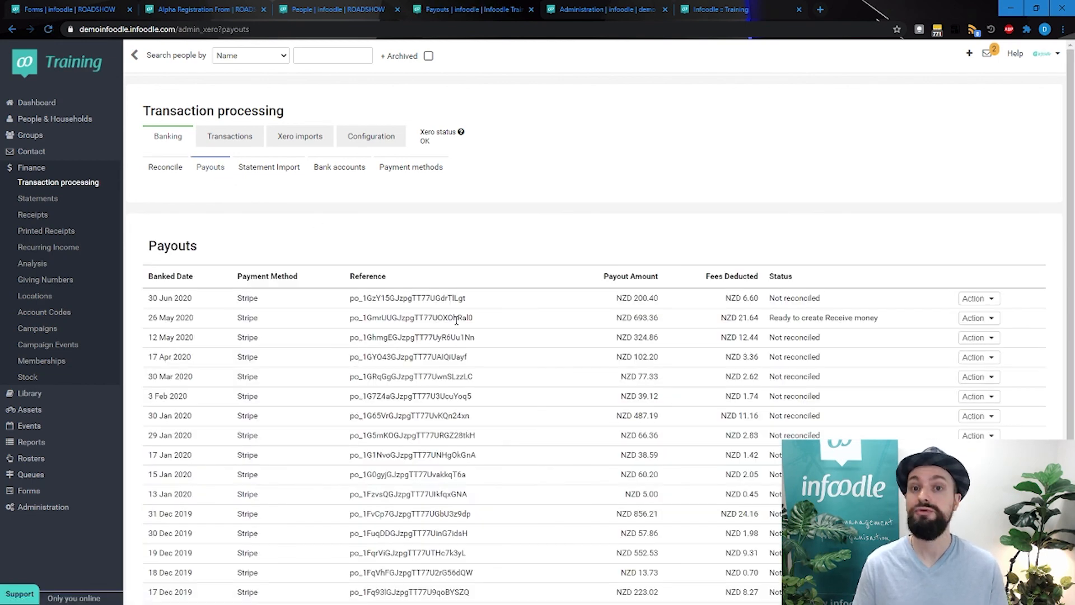
scroll(457, 320, "down", 1)
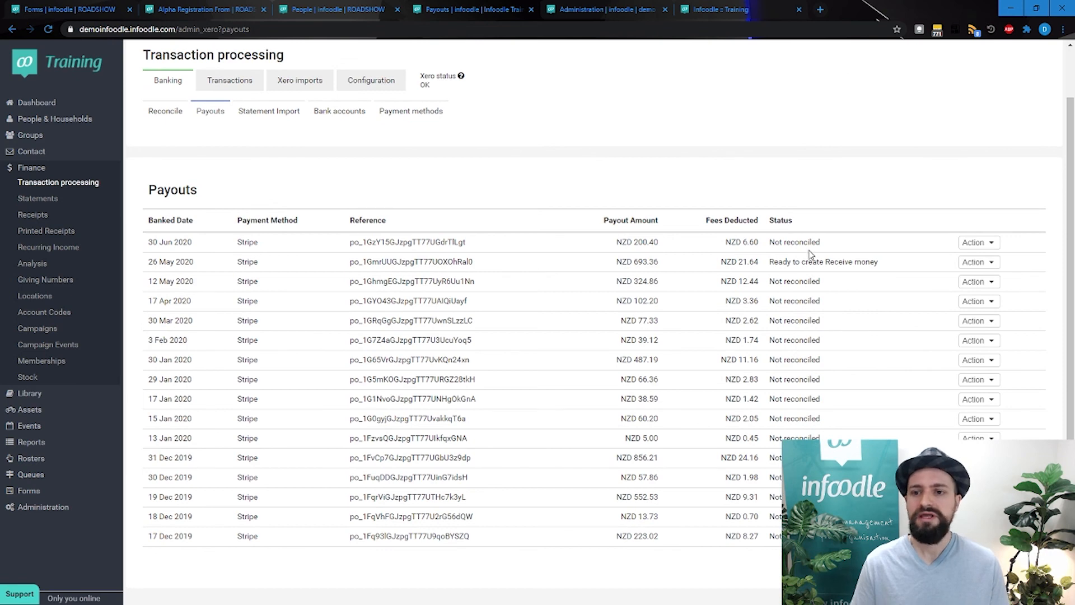
left_click(975, 243)
left_click(979, 257)
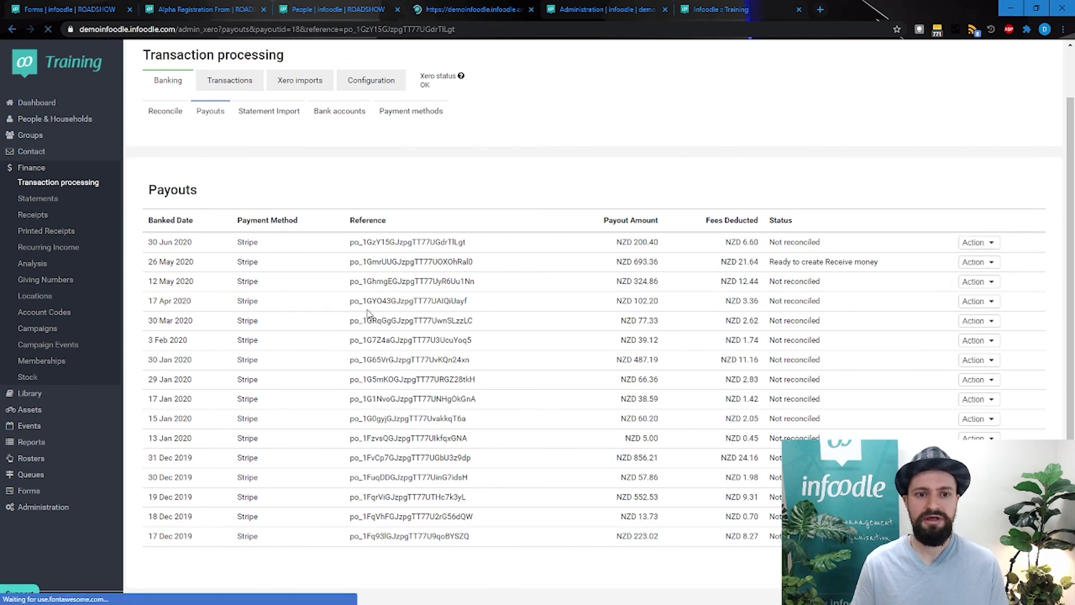